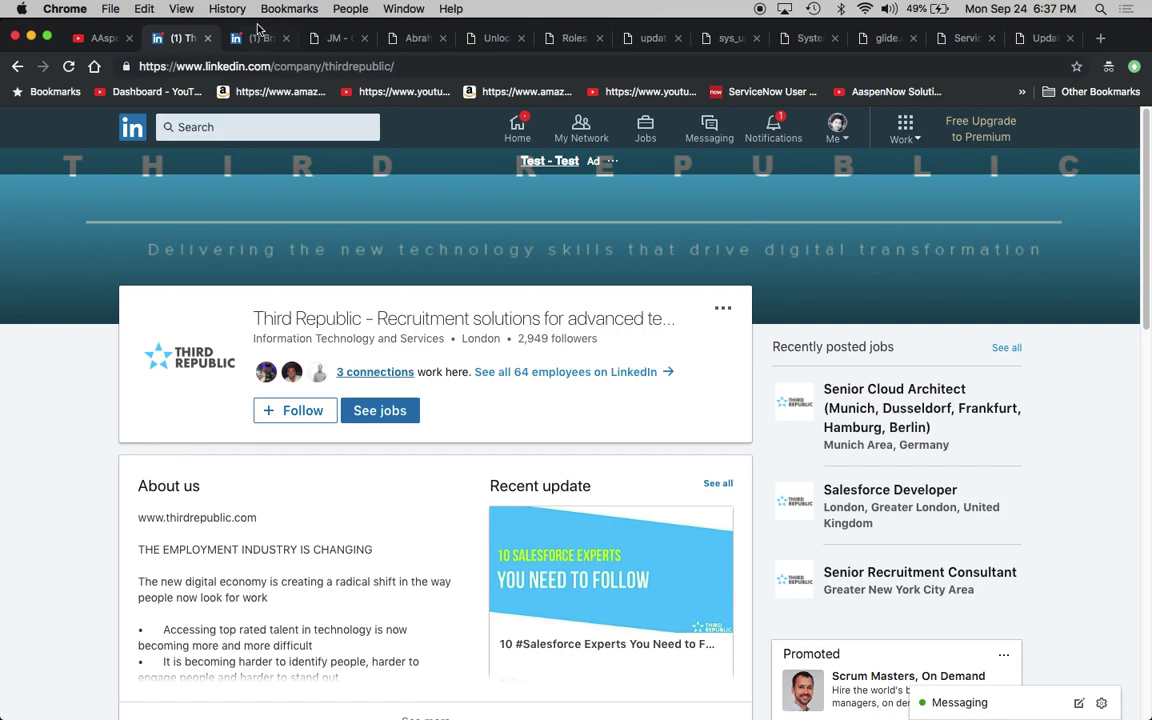
View a consultant's LinkedIn profile, then return to the JM - Global - v20180530 update set.
left_click(256, 39)
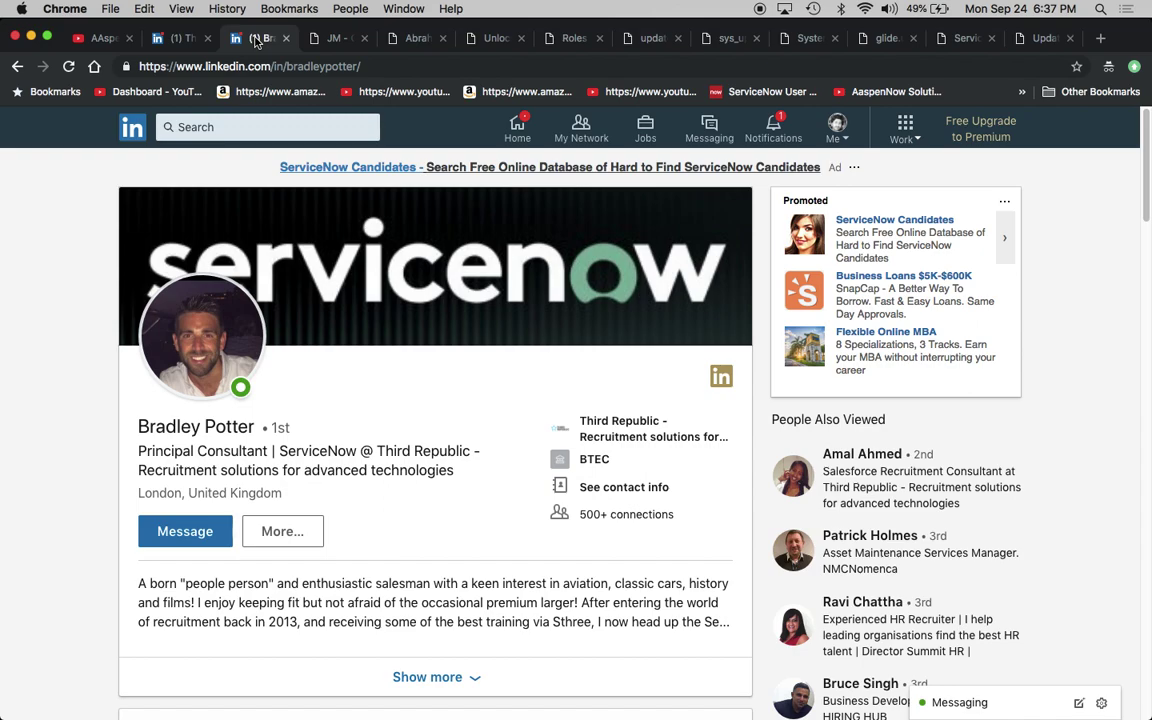
left_click(334, 39)
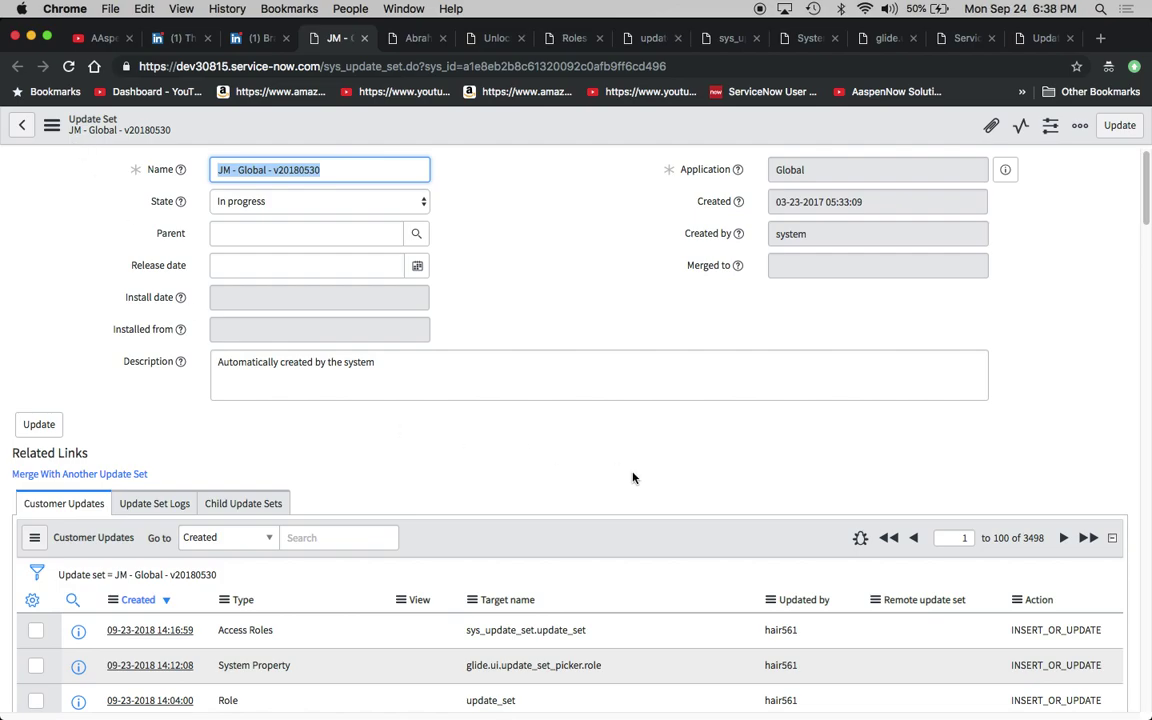
scroll(632, 476, "down", 3)
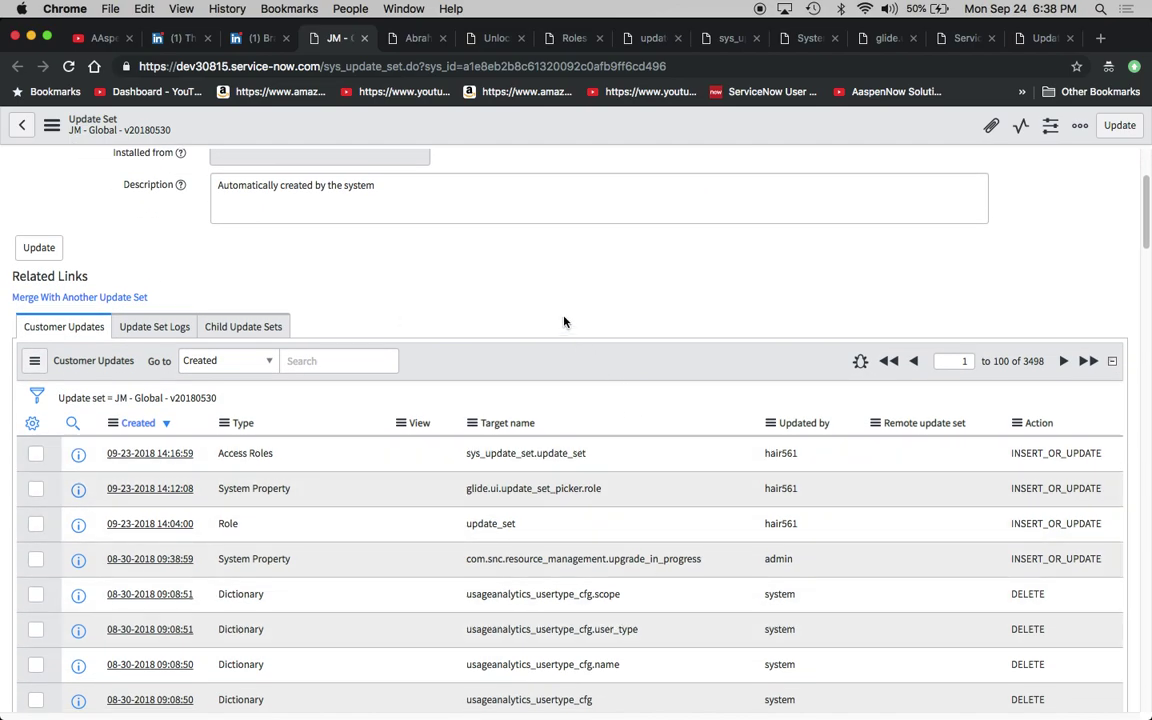
scroll(563, 321, "up", 3)
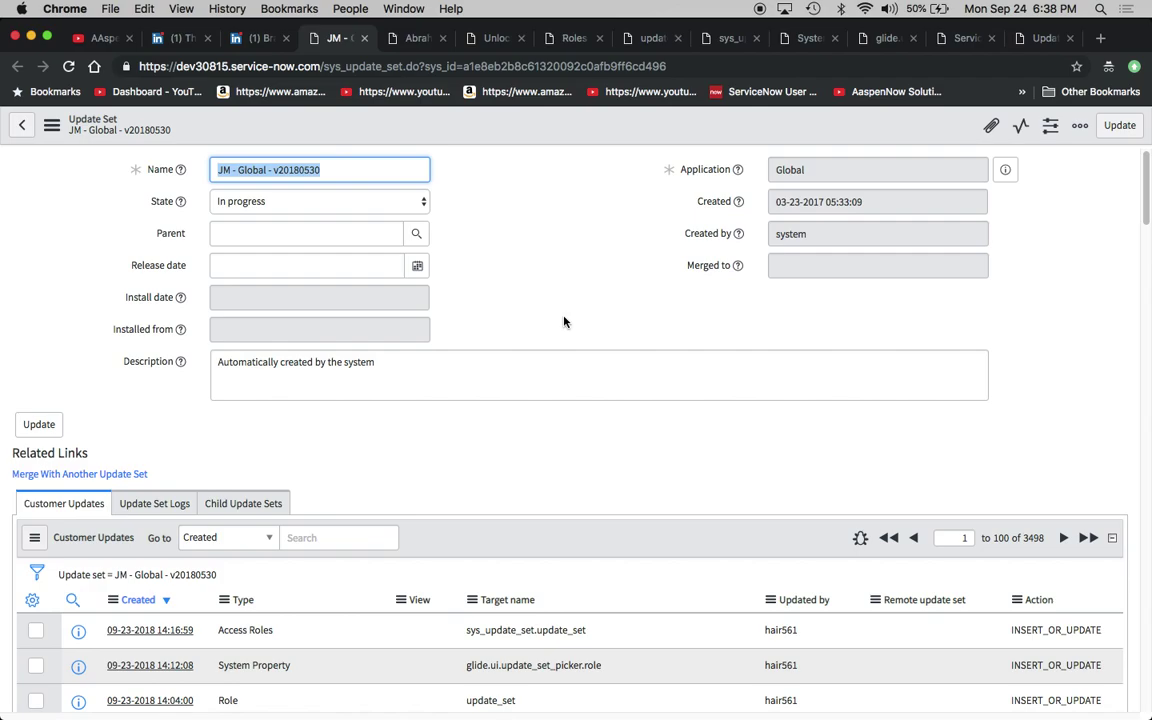
On the demo user's record, sort the Roles related list by Role name, a to z.
left_click(412, 40)
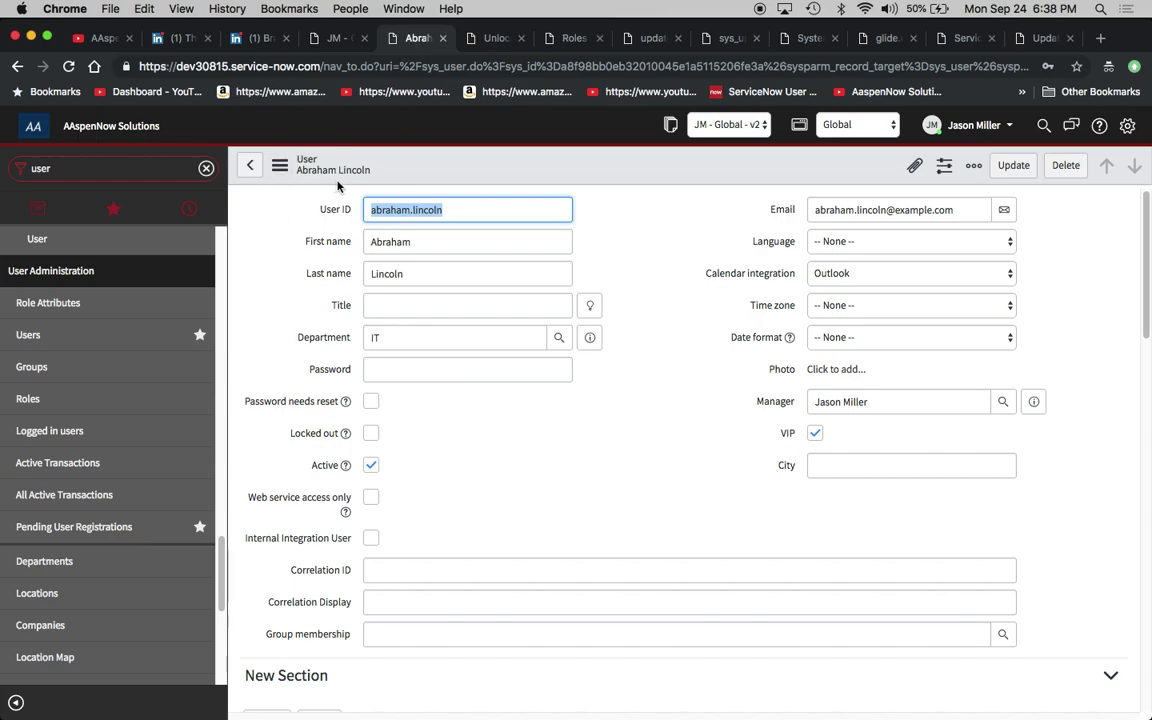
scroll(563, 435, "down", 5)
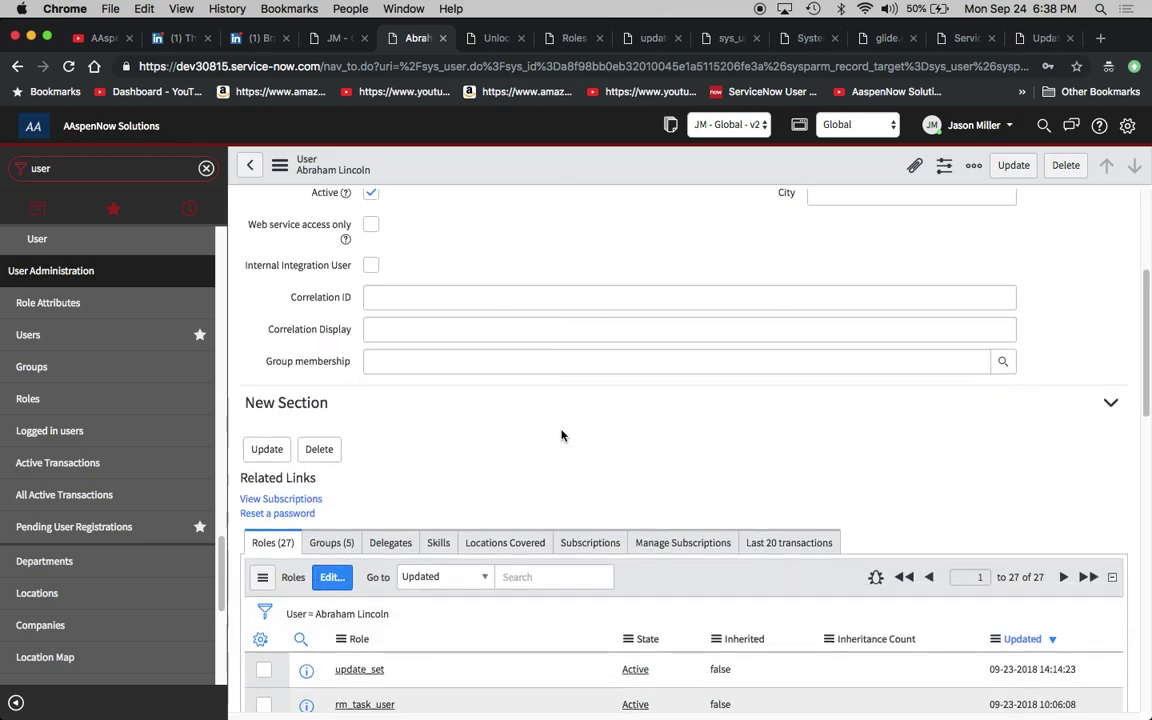
scroll(562, 434, "down", 1)
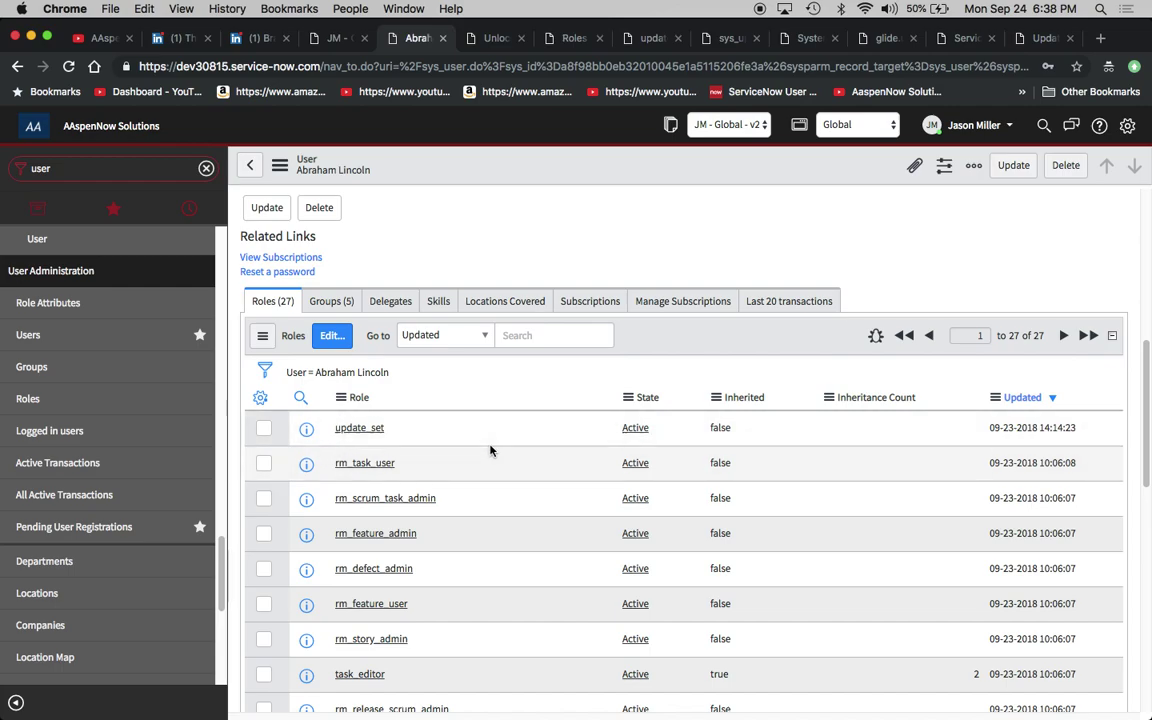
scroll(491, 450, "up", 3)
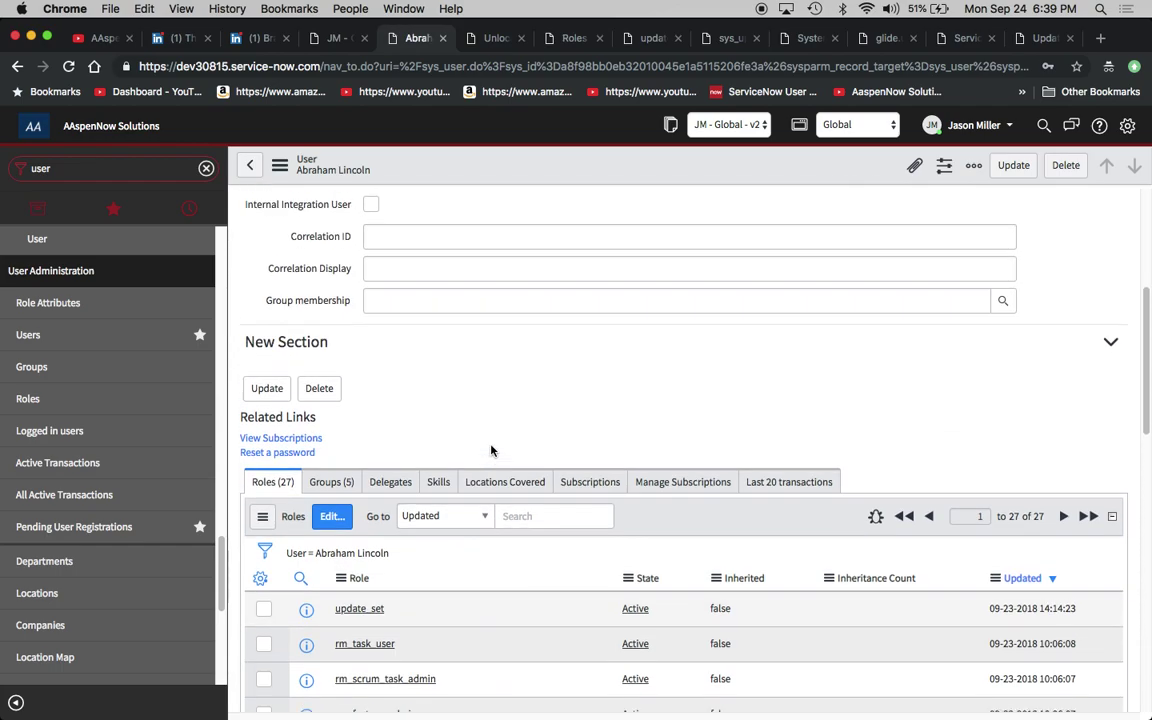
scroll(491, 450, "down", 4)
left_click(340, 373)
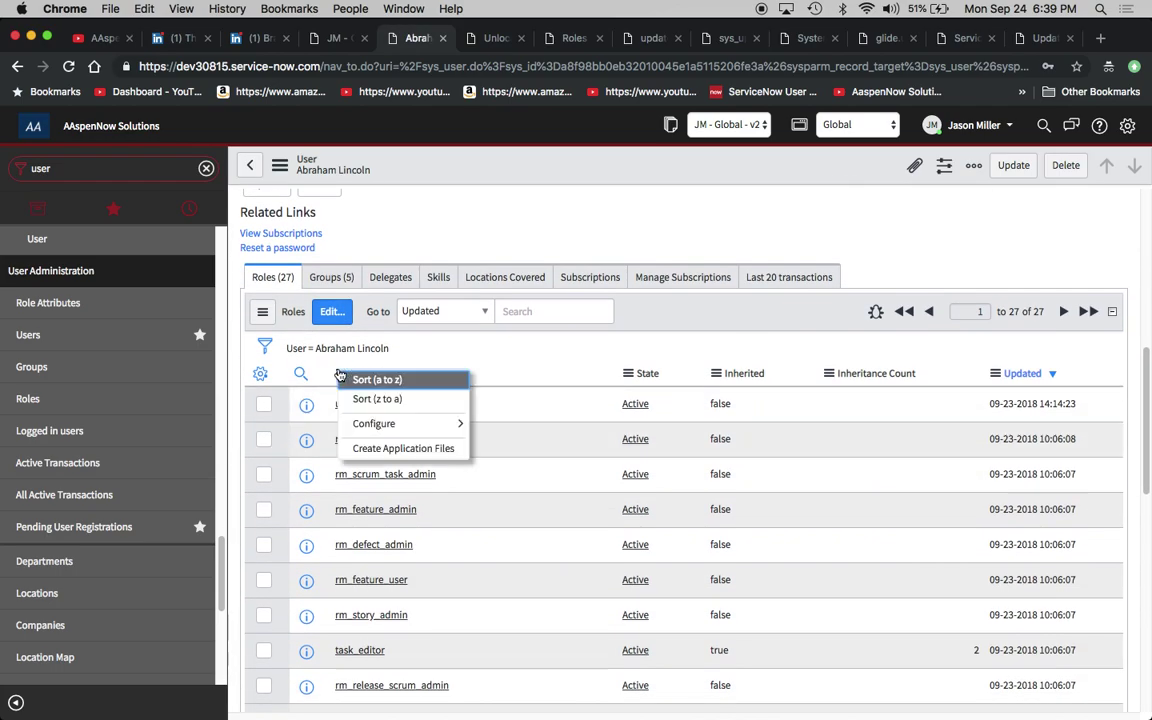
left_click(391, 376)
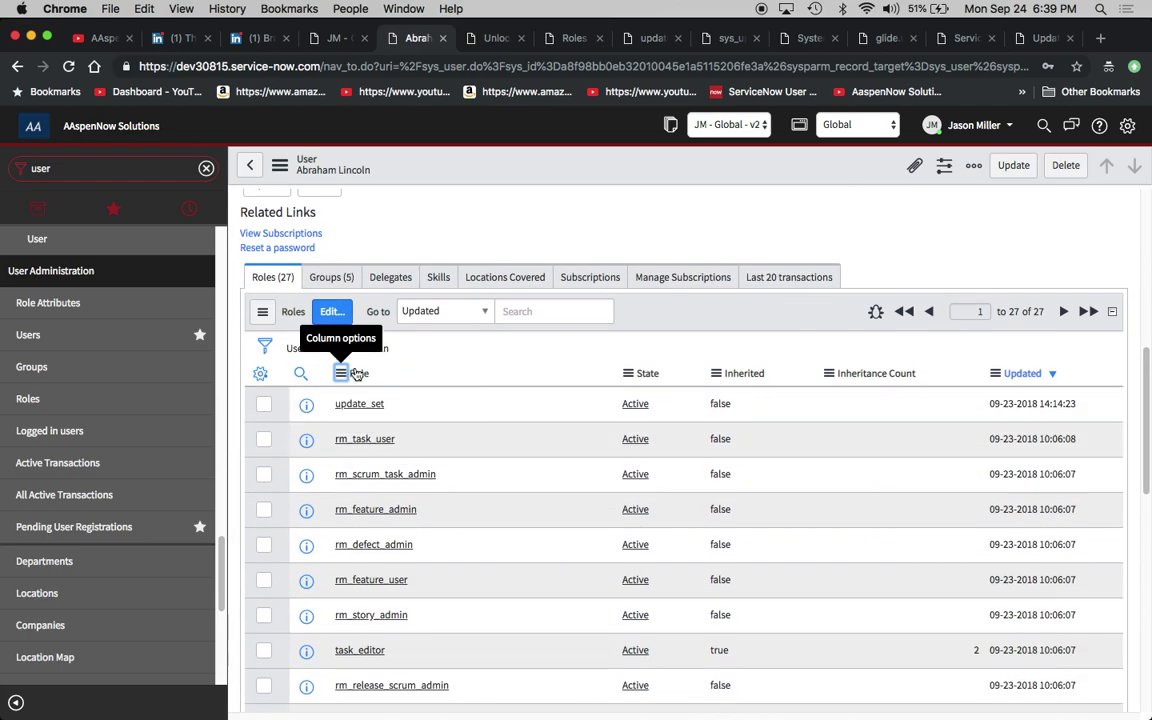
left_click(362, 374)
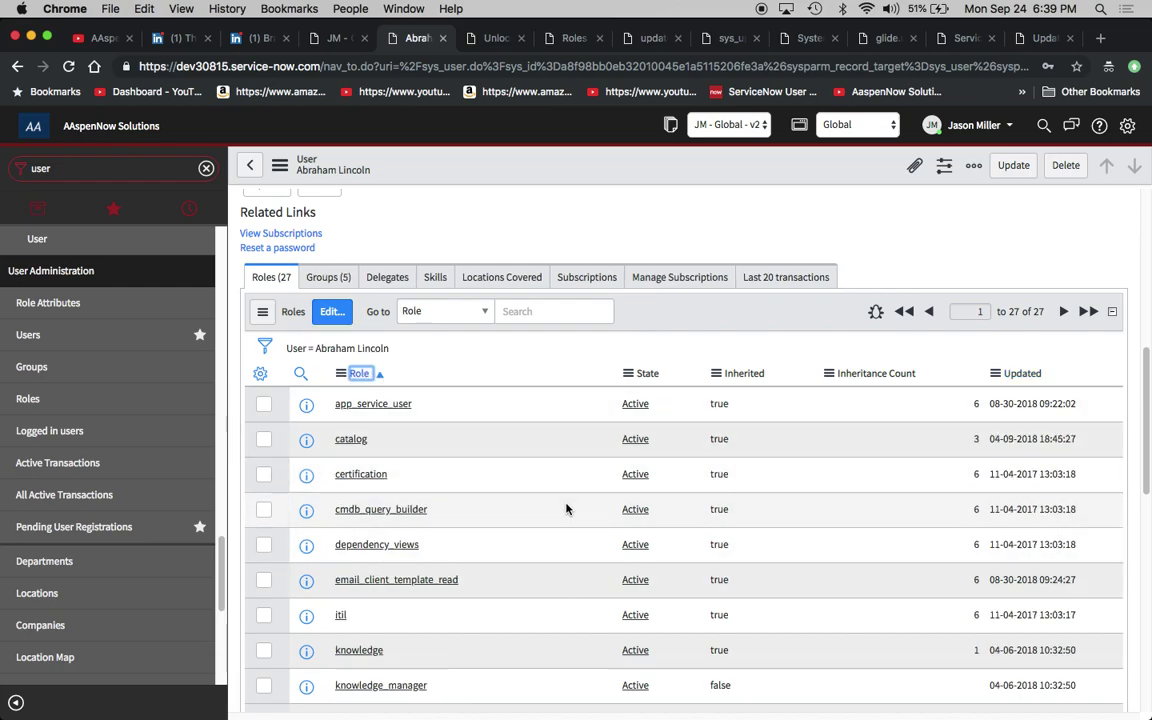
scroll(571, 580, "up", 5)
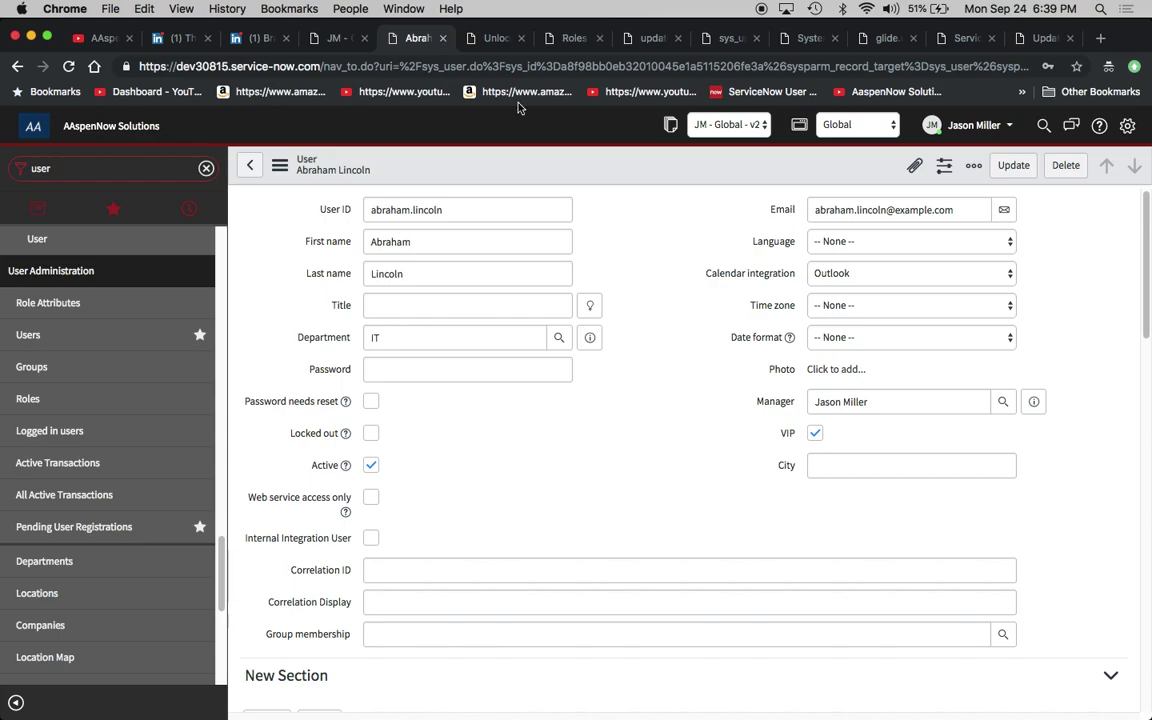
Check the impersonated session's system settings, then open the update_set role from the Roles list.
left_click(465, 40)
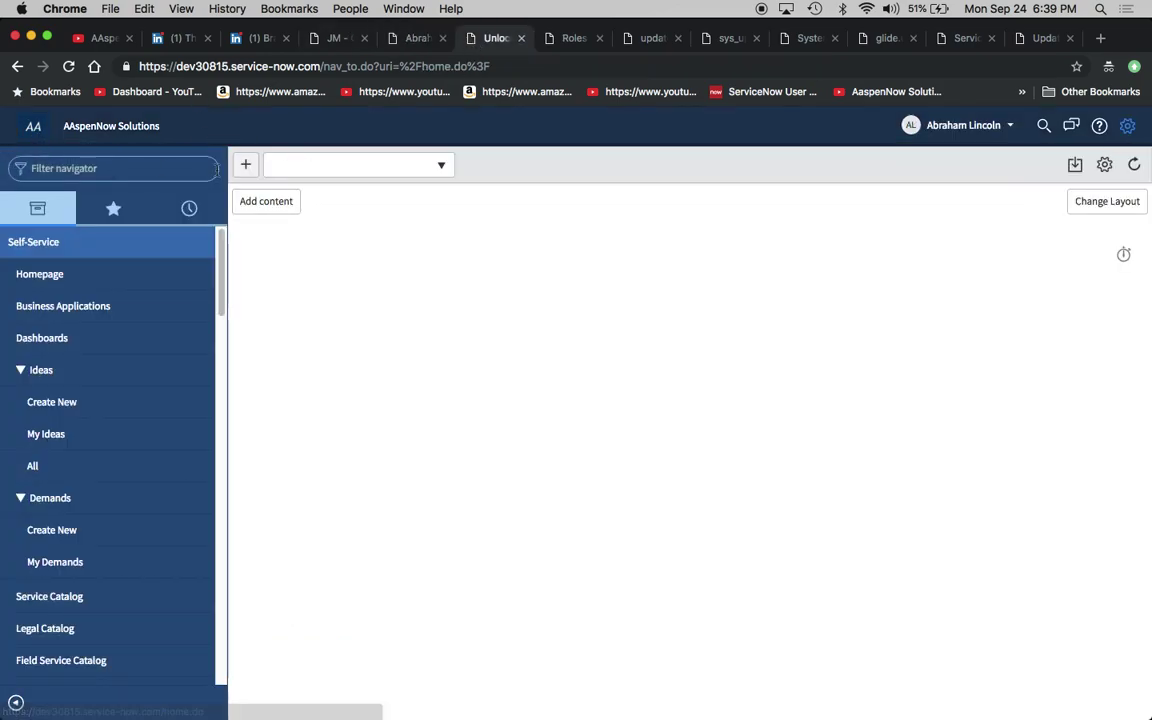
left_click(1127, 128)
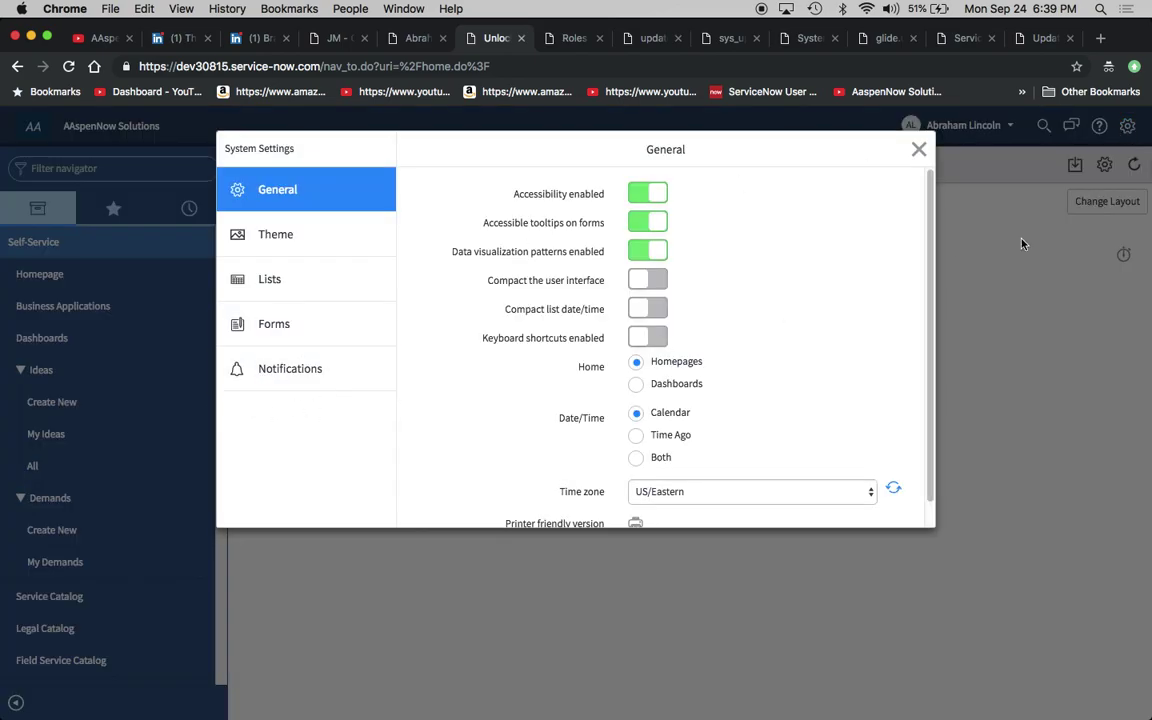
left_click(918, 149)
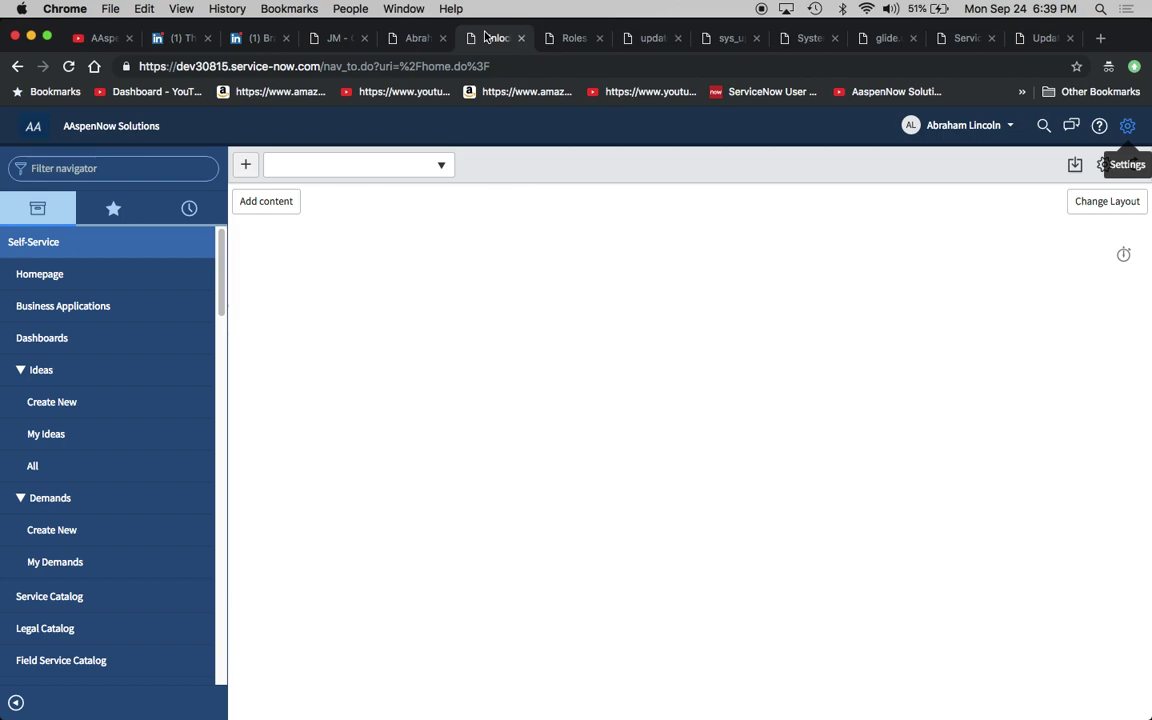
left_click(572, 38)
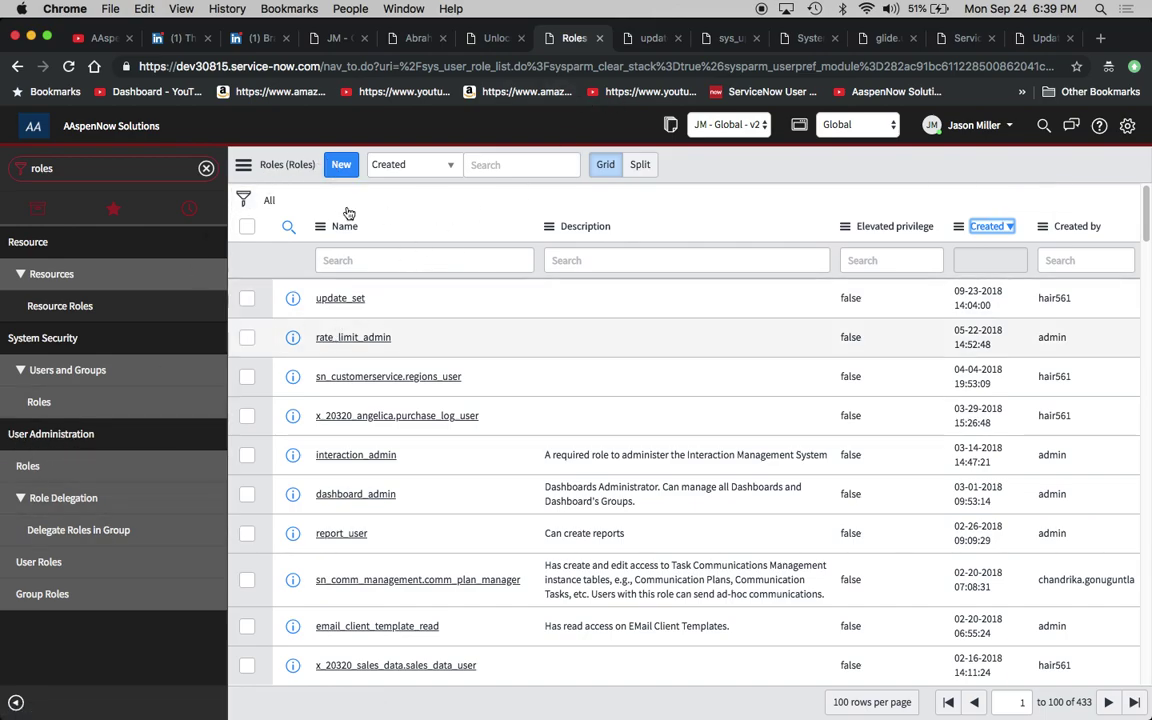
left_click(647, 40)
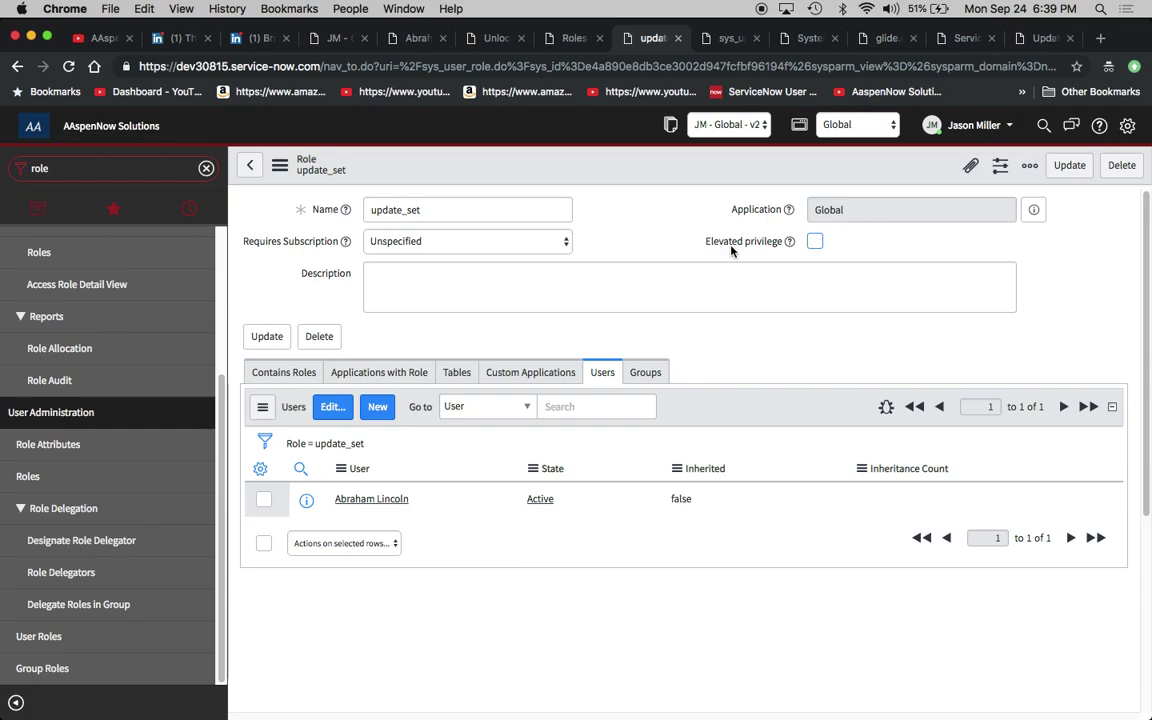
Switch to the sys_update_set read access control rule.
left_click(723, 38)
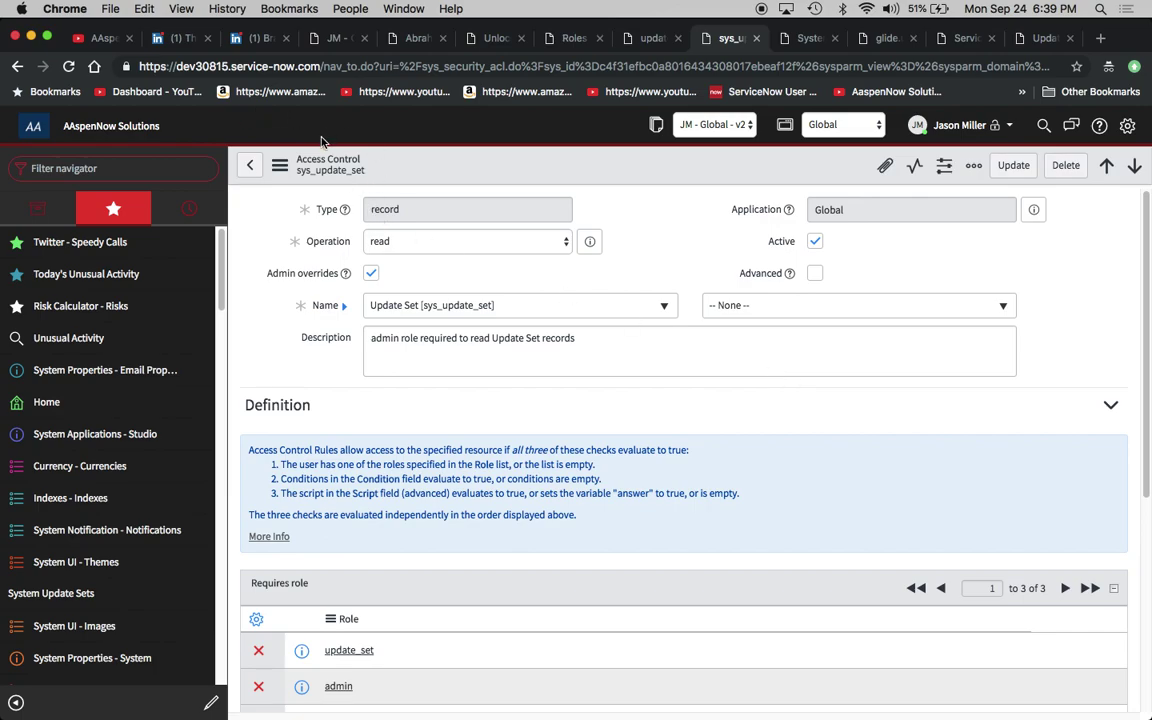
Review the sys_update_set rule's required roles, then open the glide.ui.update_set_picker.role property.
left_click(1011, 129)
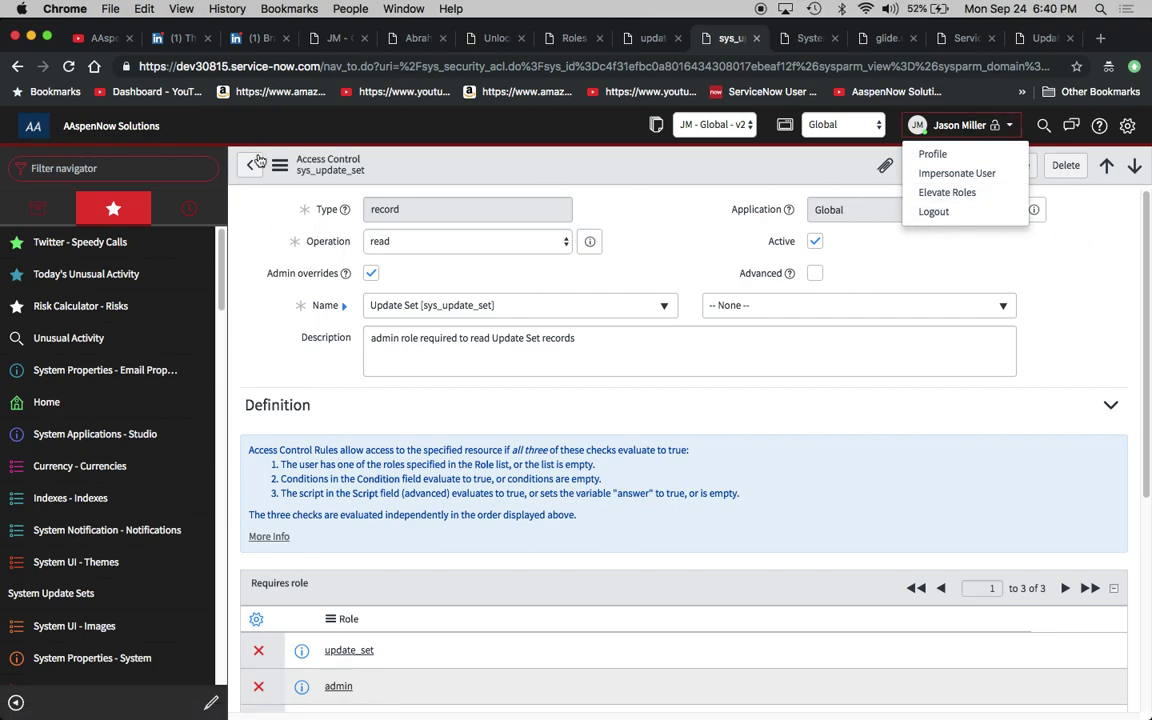
left_click(945, 125)
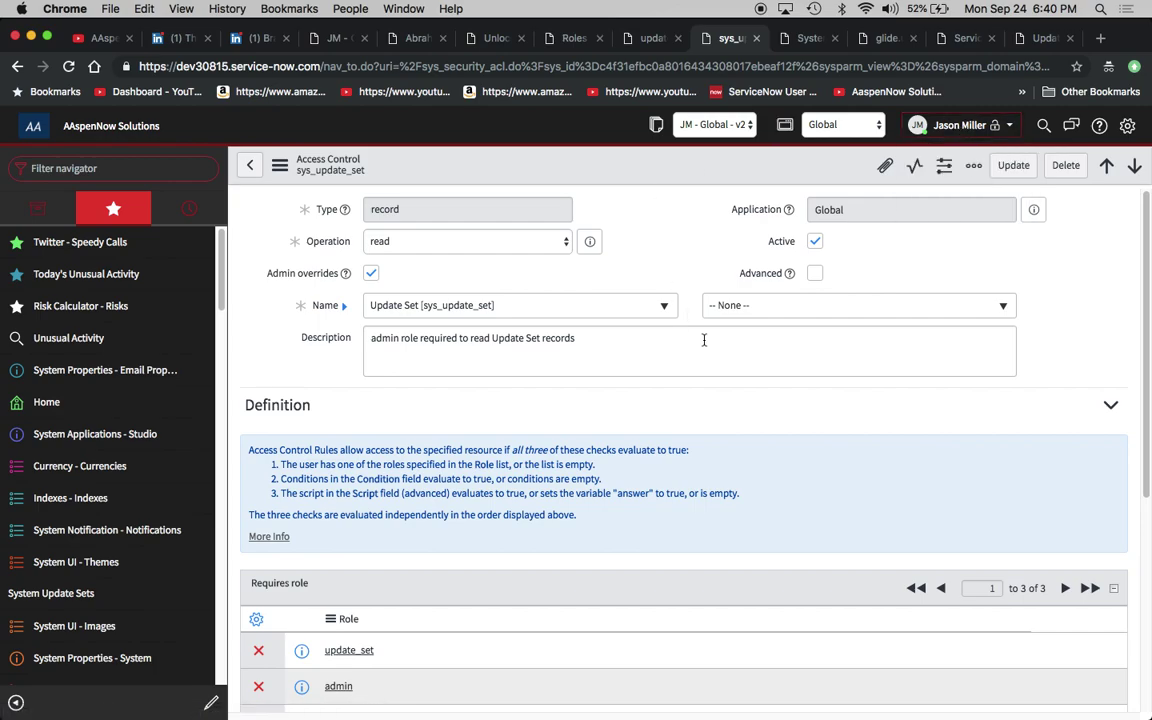
scroll(704, 340, "down", 3)
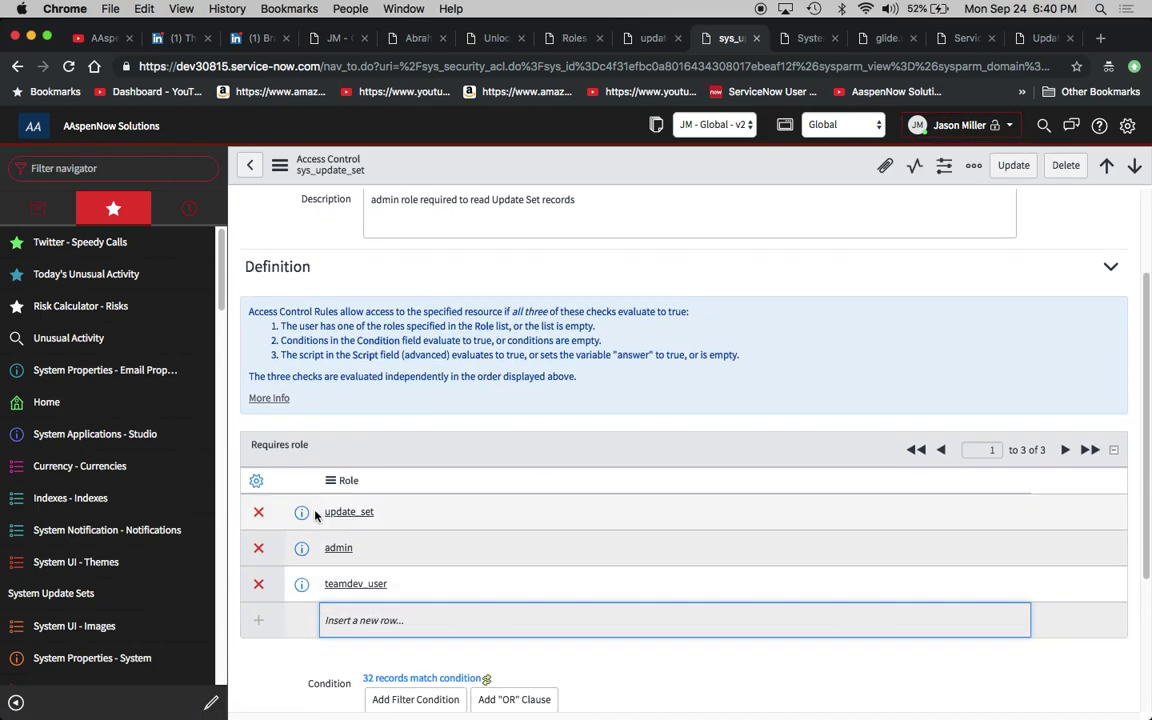
scroll(450, 494, "up", 1)
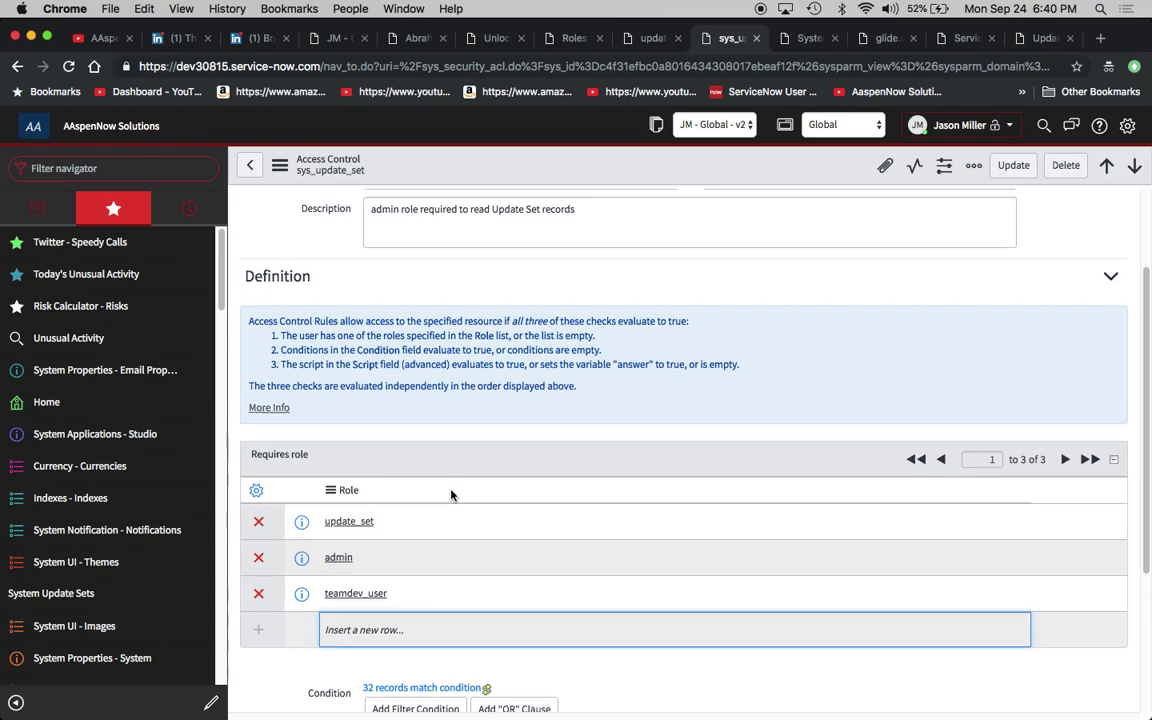
scroll(450, 494, "up", 3)
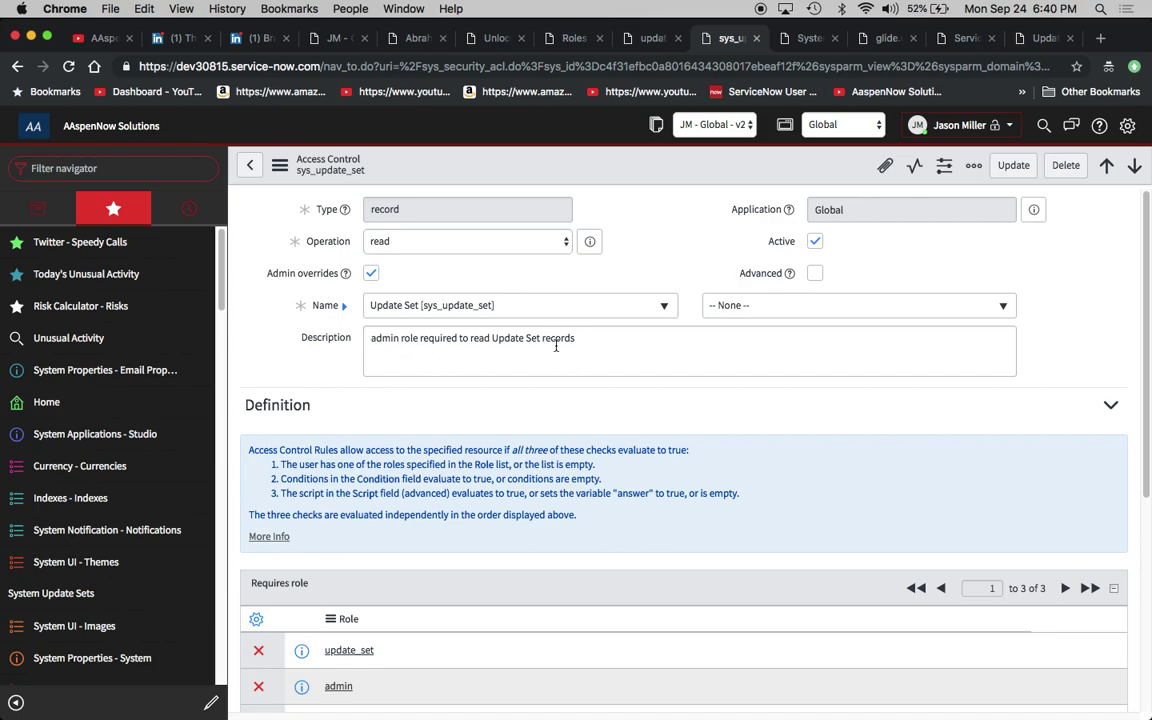
scroll(474, 337, "down", 2)
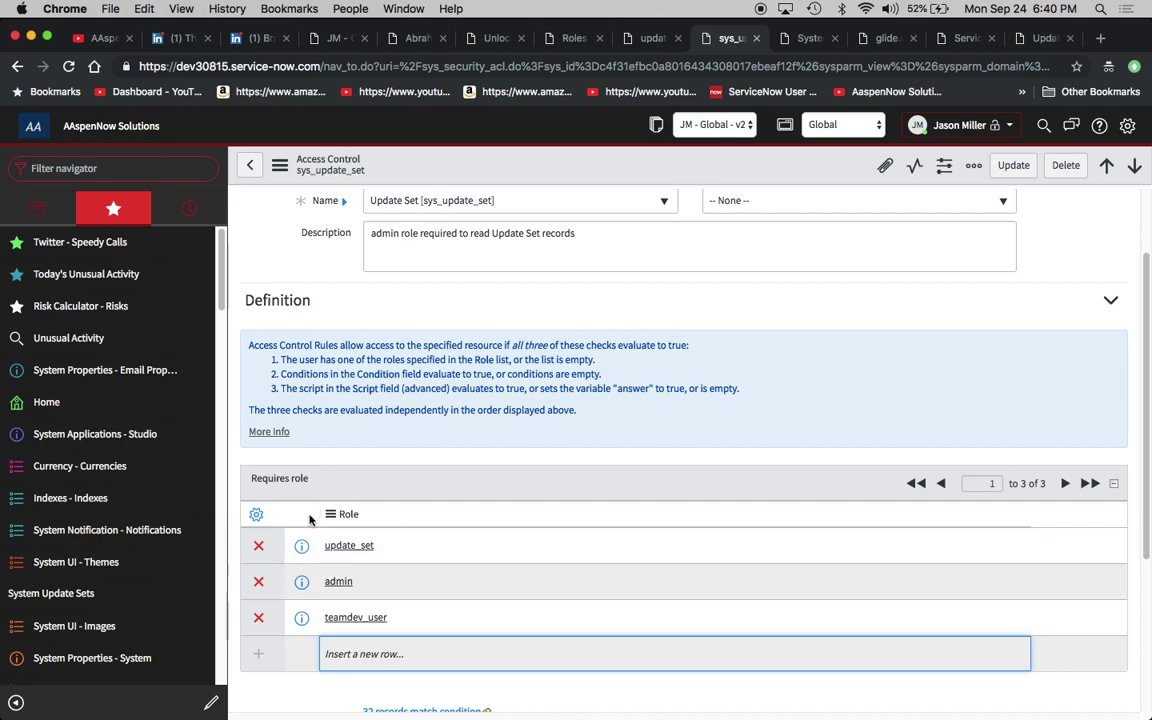
scroll(721, 465, "up", 2)
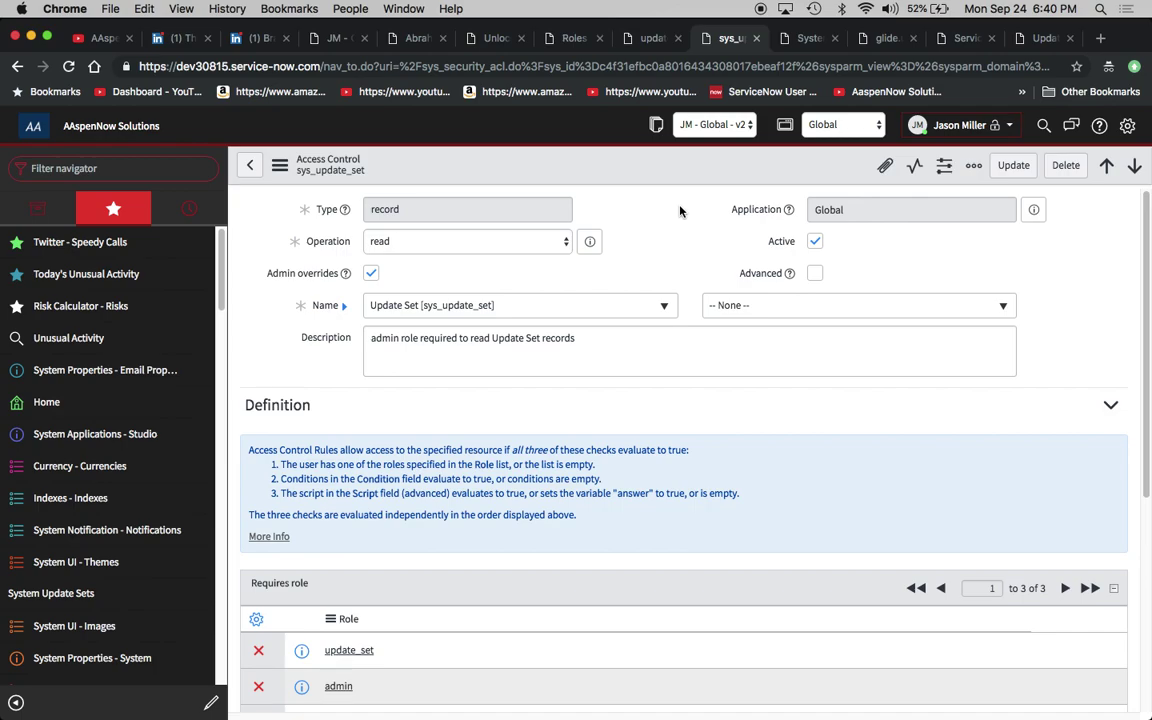
left_click(808, 38)
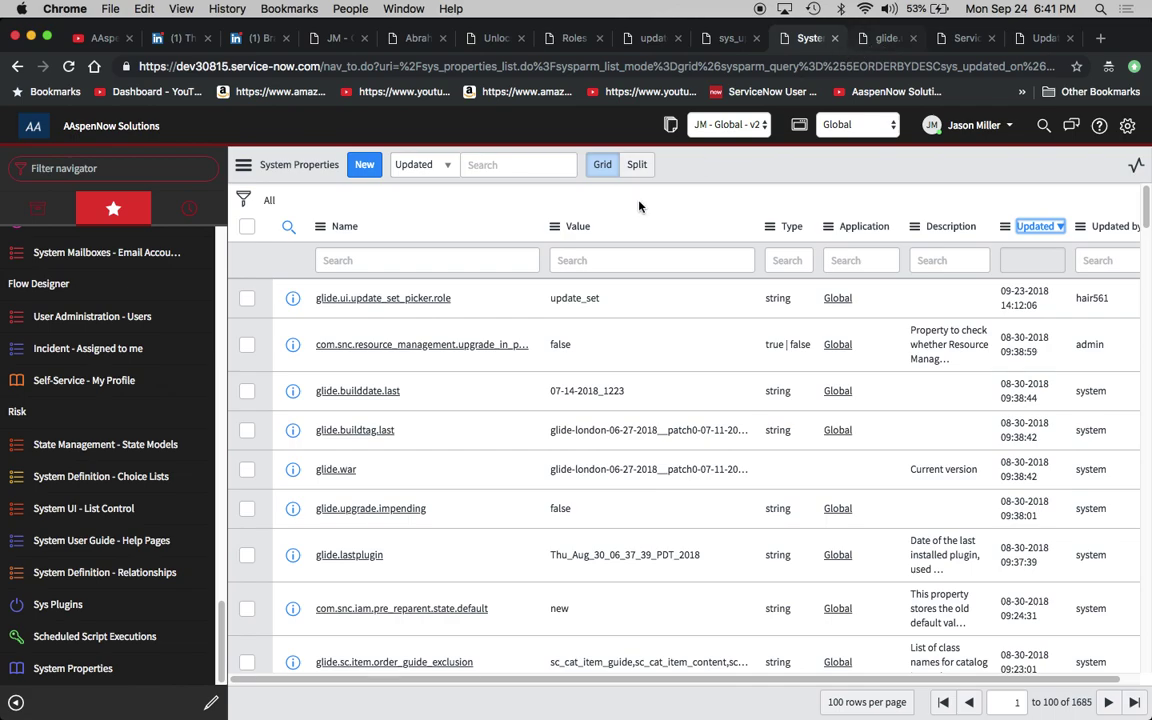
left_click(886, 38)
Inspect the glide.ui.update_set_picker.role property (value update_set), then switch to the Third Republic advert.
left_click(532, 213)
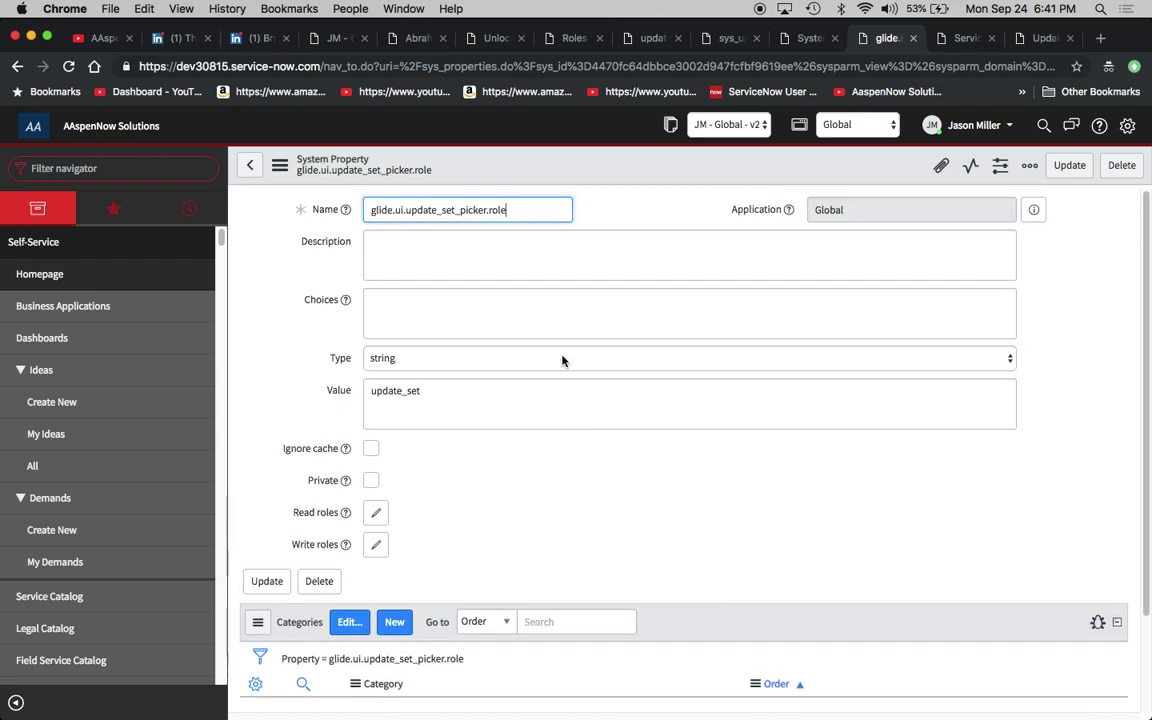
left_click(960, 40)
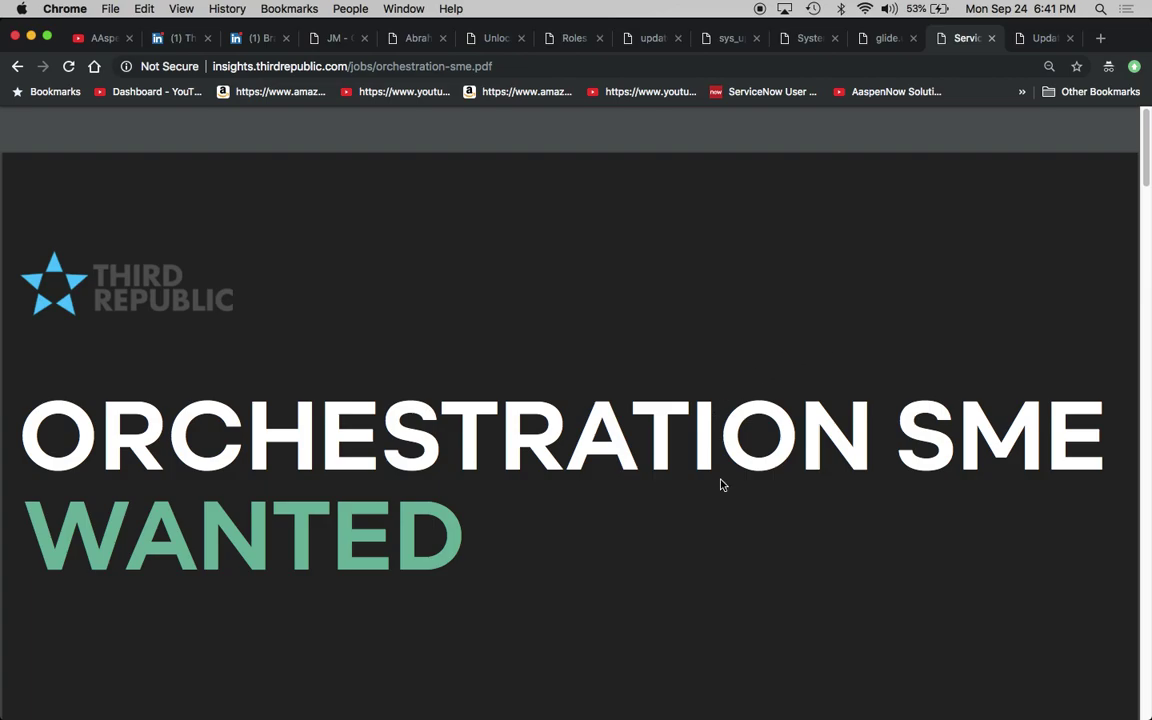
Scroll the Orchestration SME PDF from the intro to the page 6 recruiter contact details.
scroll(721, 484, "down", 10)
scroll(721, 484, "down", 8)
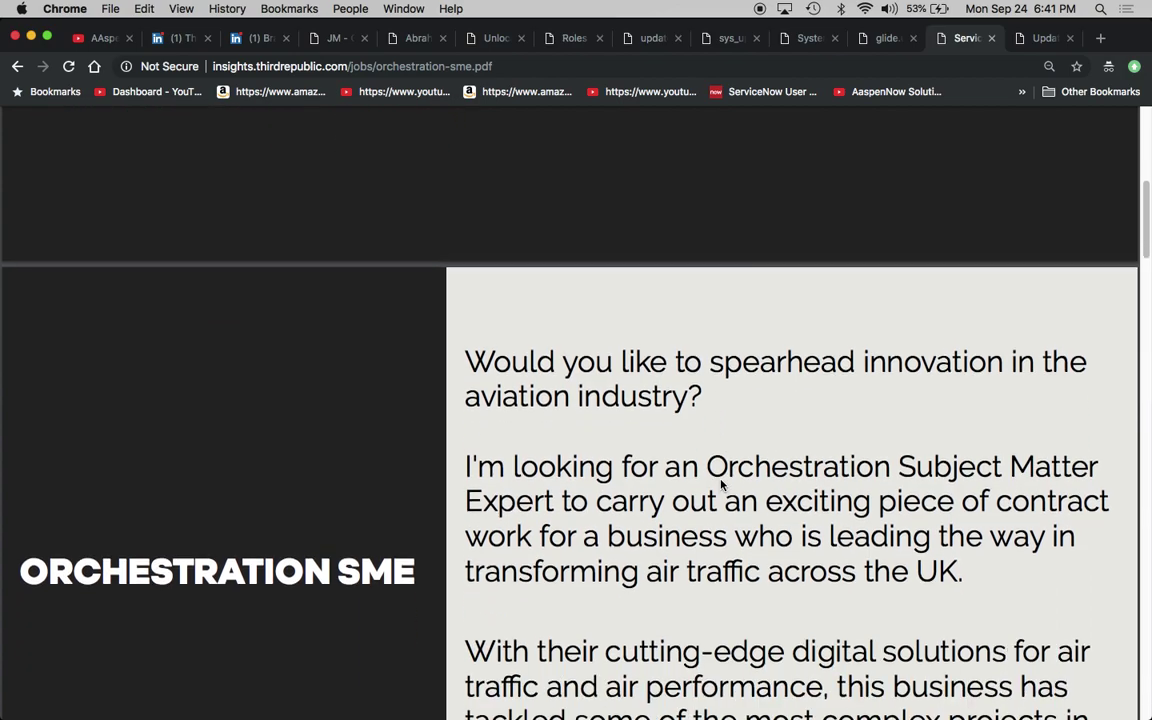
scroll(721, 484, "up", 2)
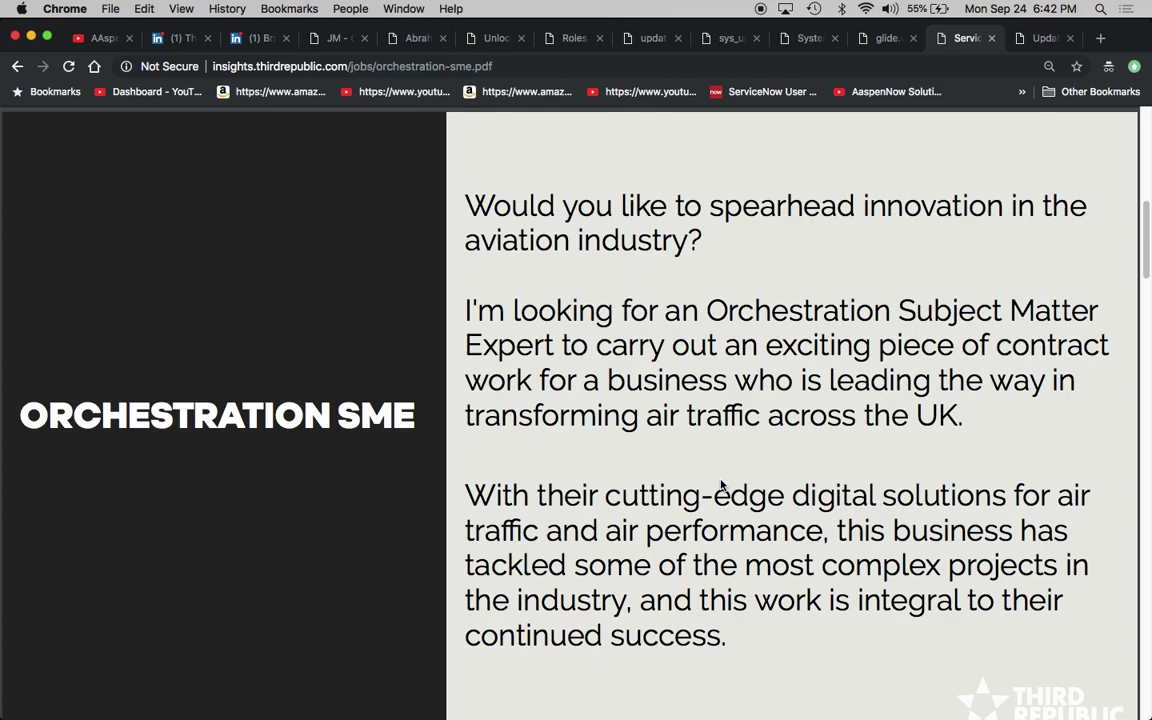
scroll(721, 484, "down", 9)
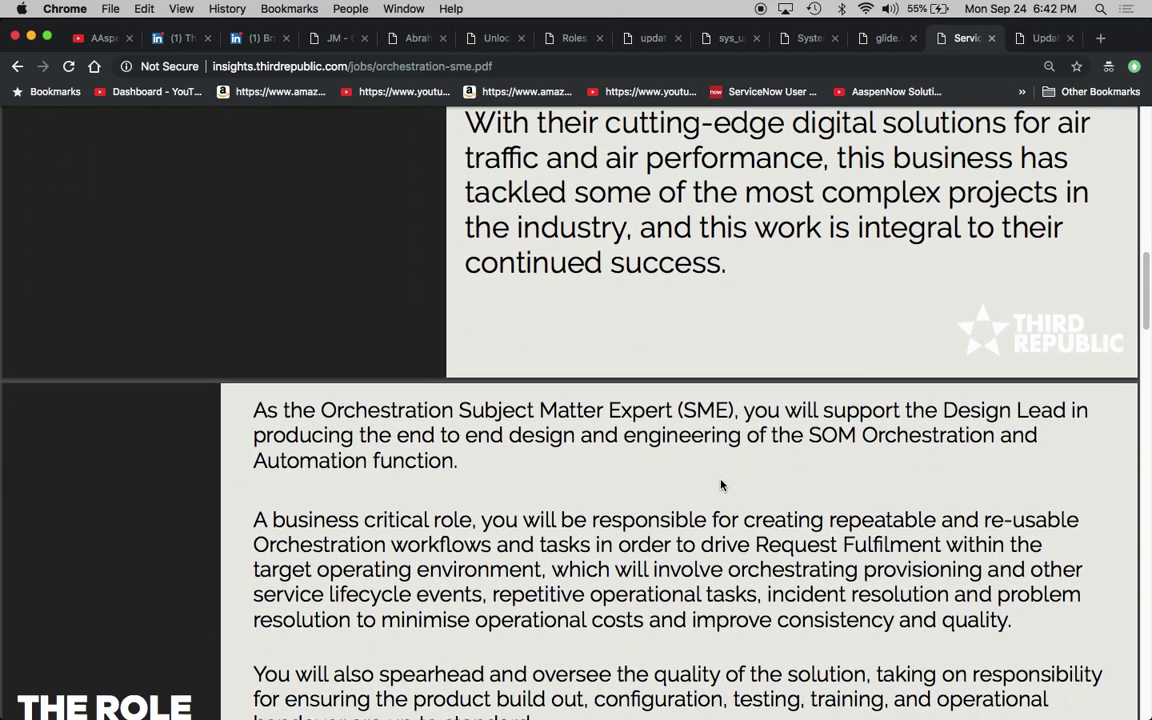
scroll(721, 484, "down", 18)
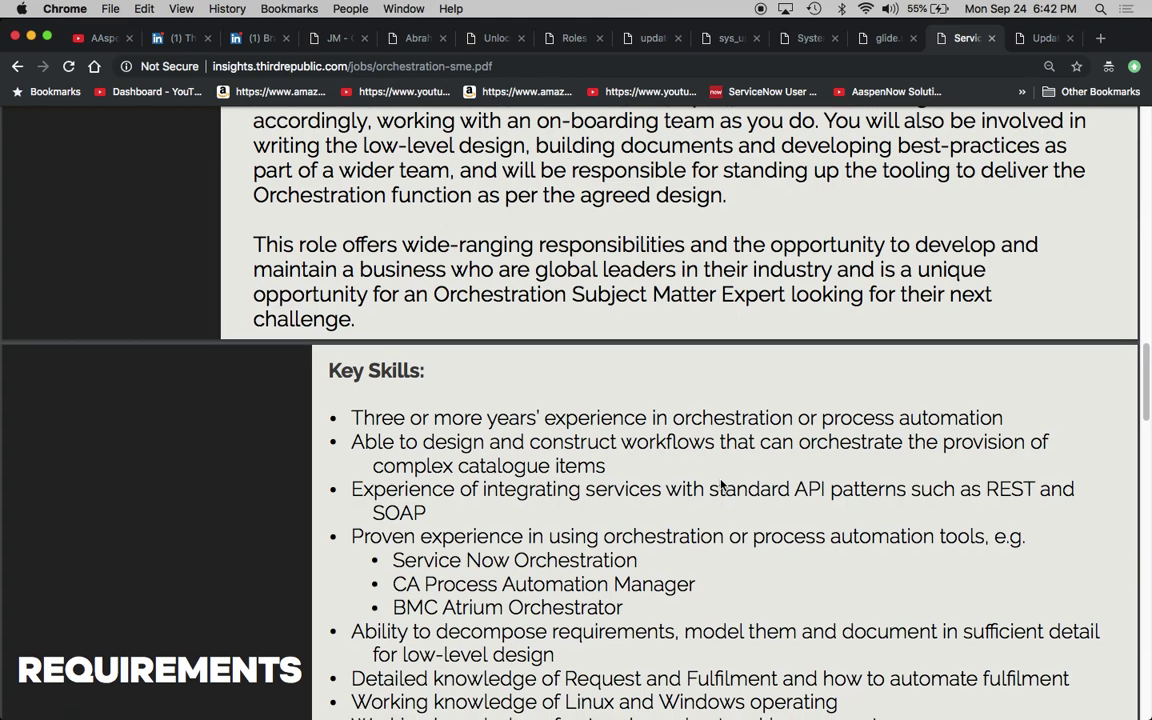
scroll(721, 485, "down", 12)
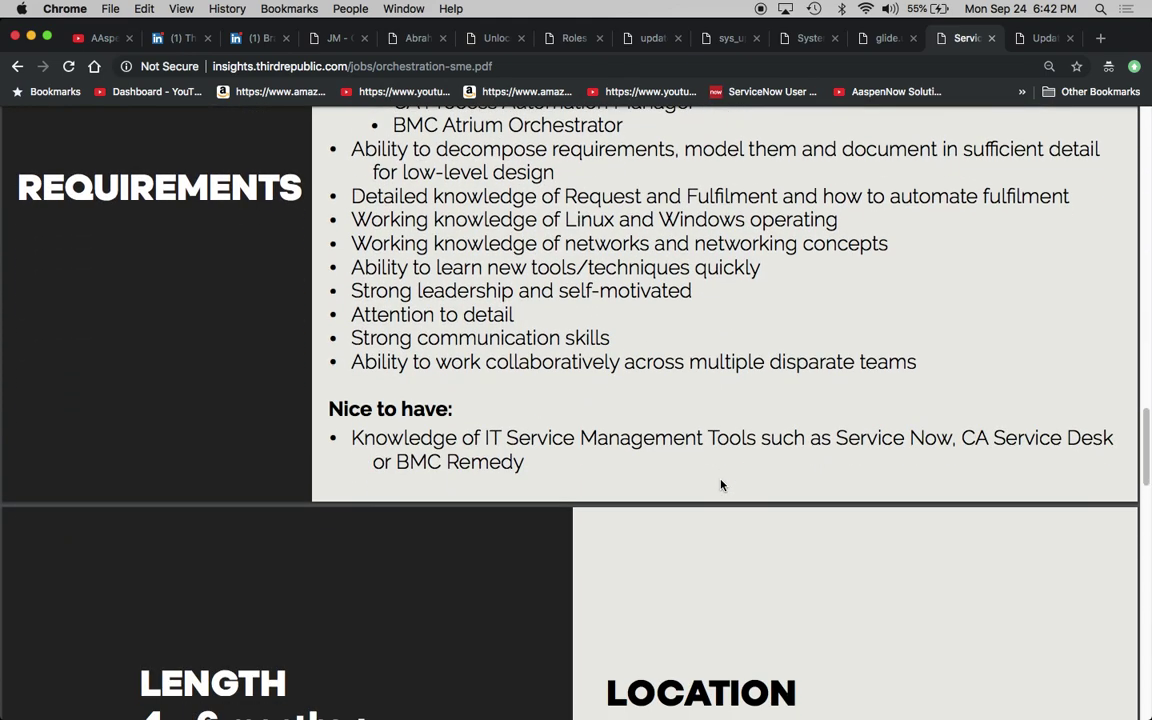
scroll(721, 484, "down", 9)
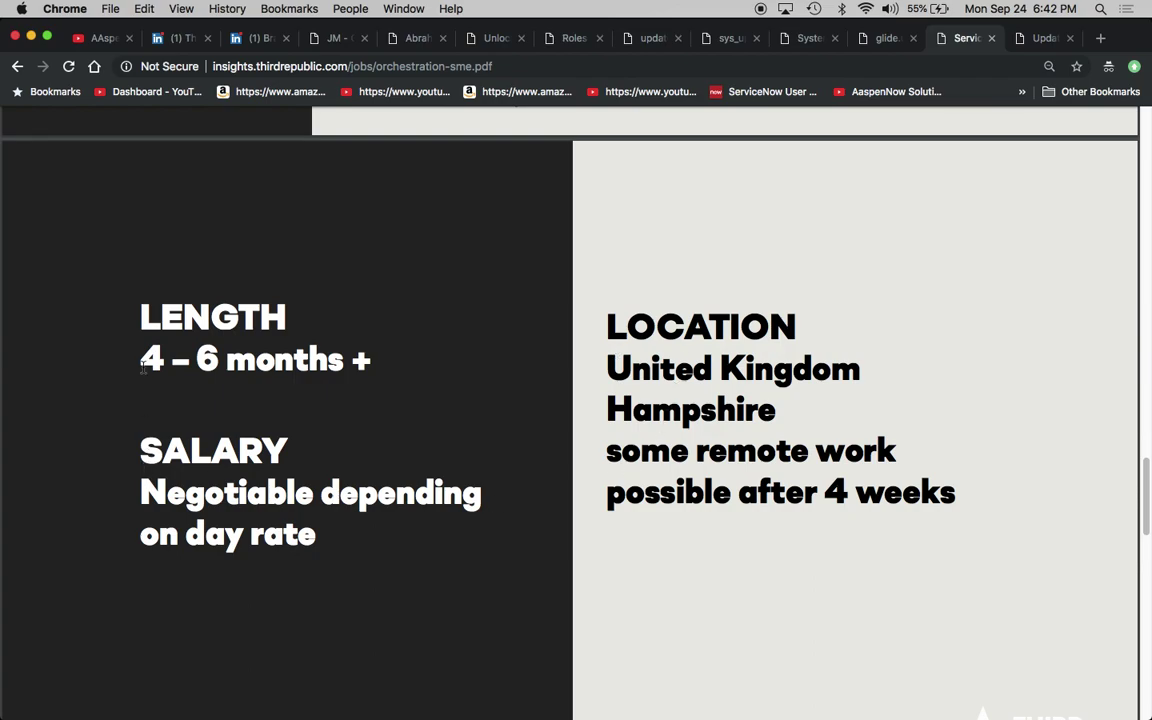
scroll(738, 550, "down", 16)
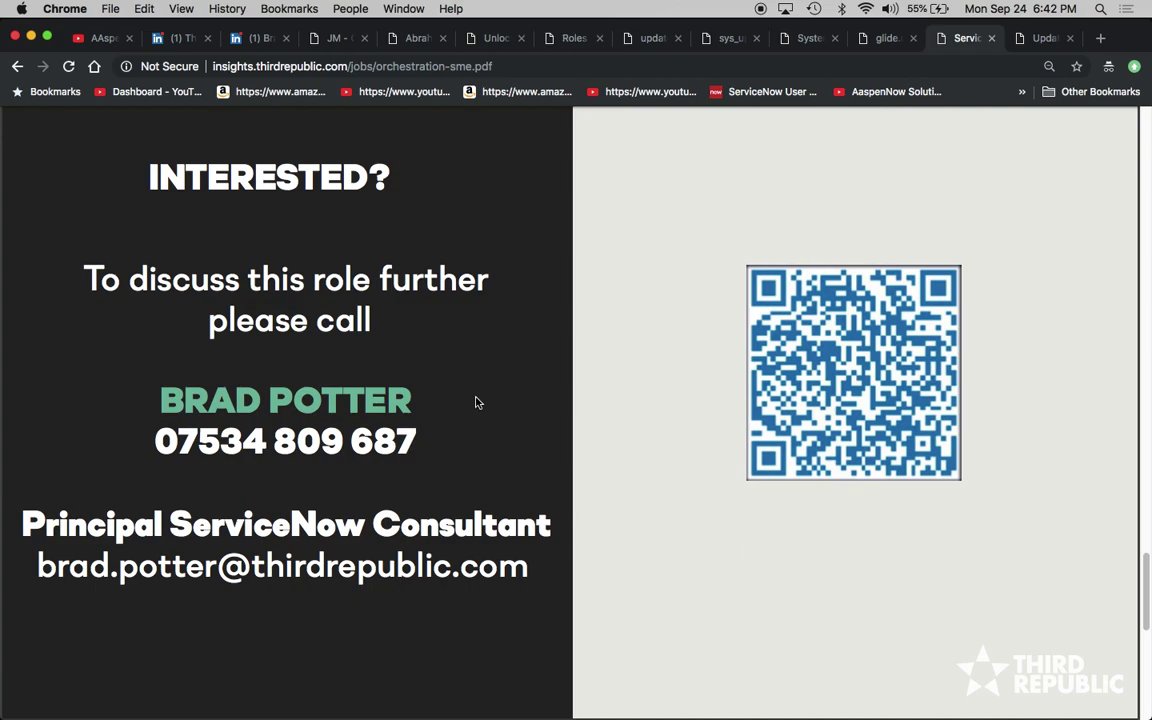
Back on Update Sets, confirm in the header picker that JM - Global - v20180530 stays current.
left_click(1036, 40)
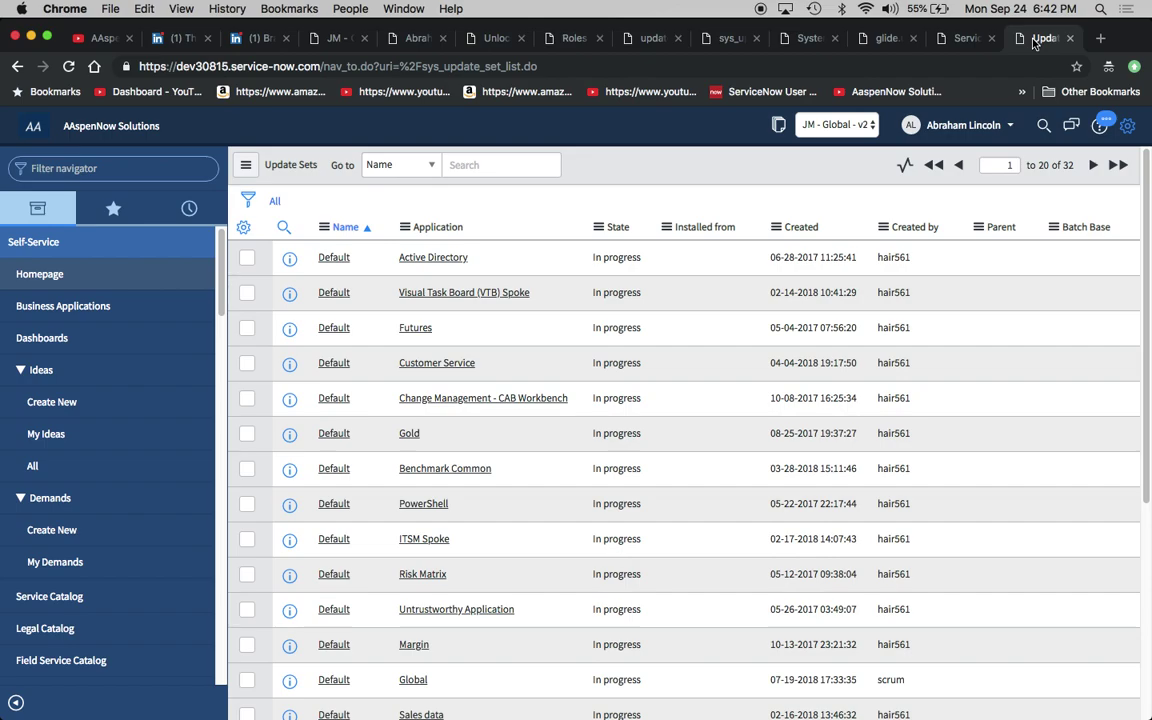
left_click(858, 127)
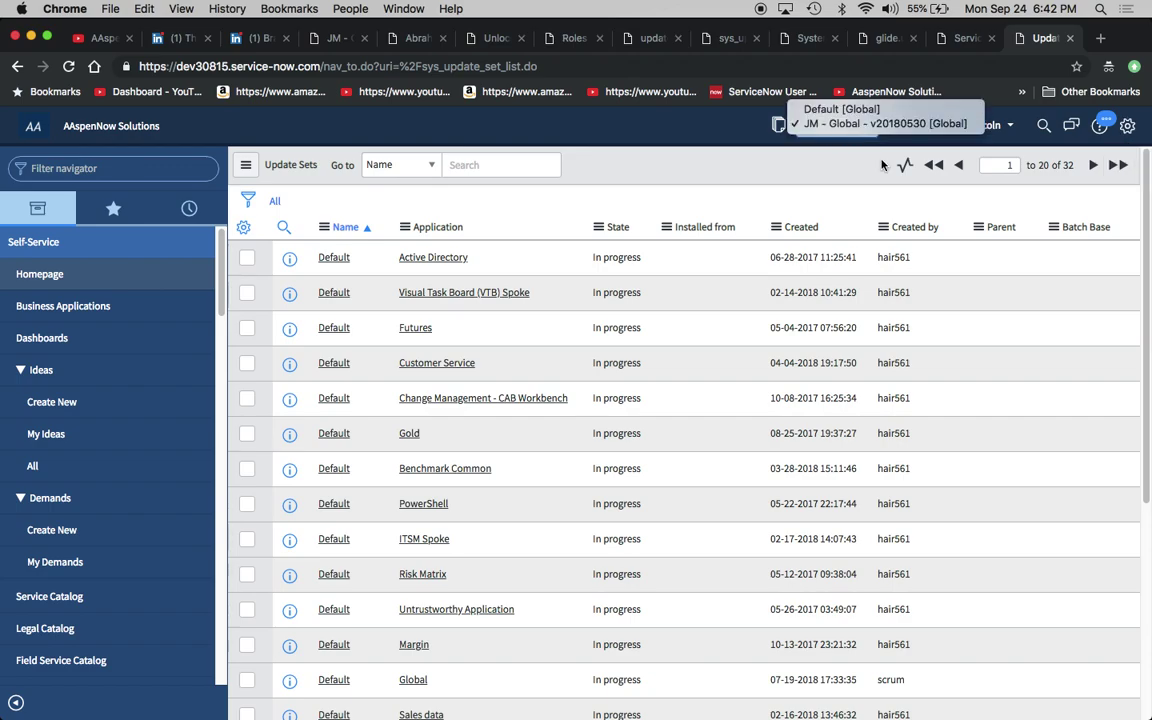
left_click(860, 186)
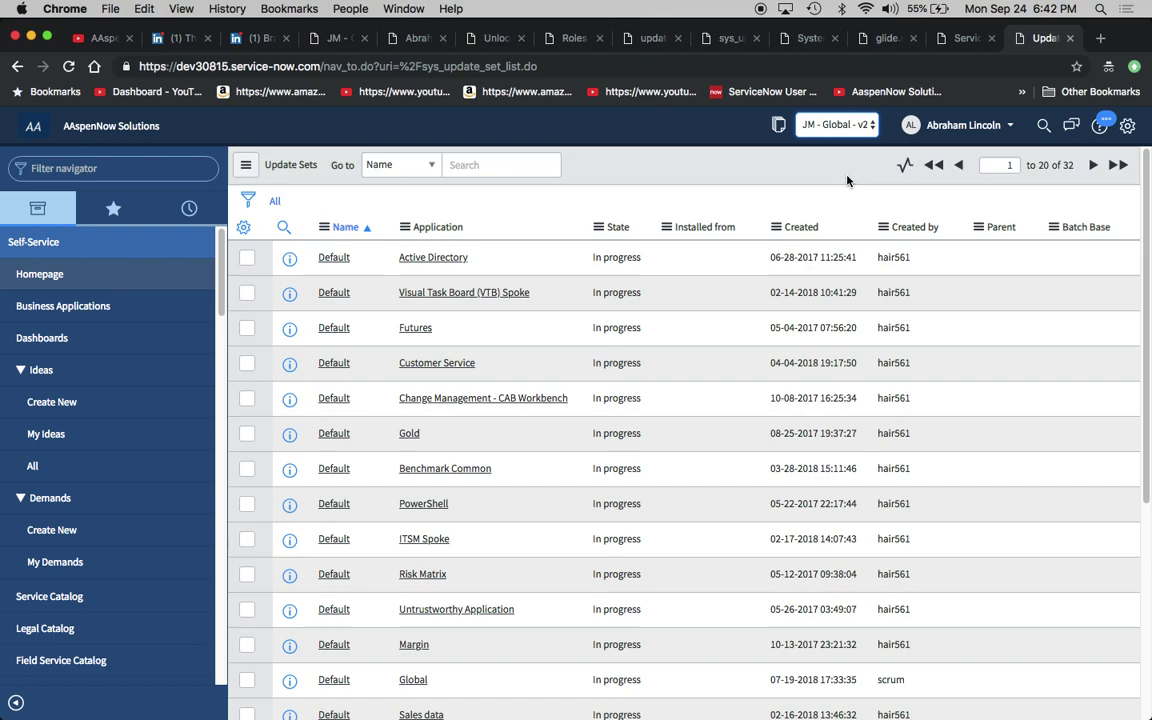
left_click(800, 126)
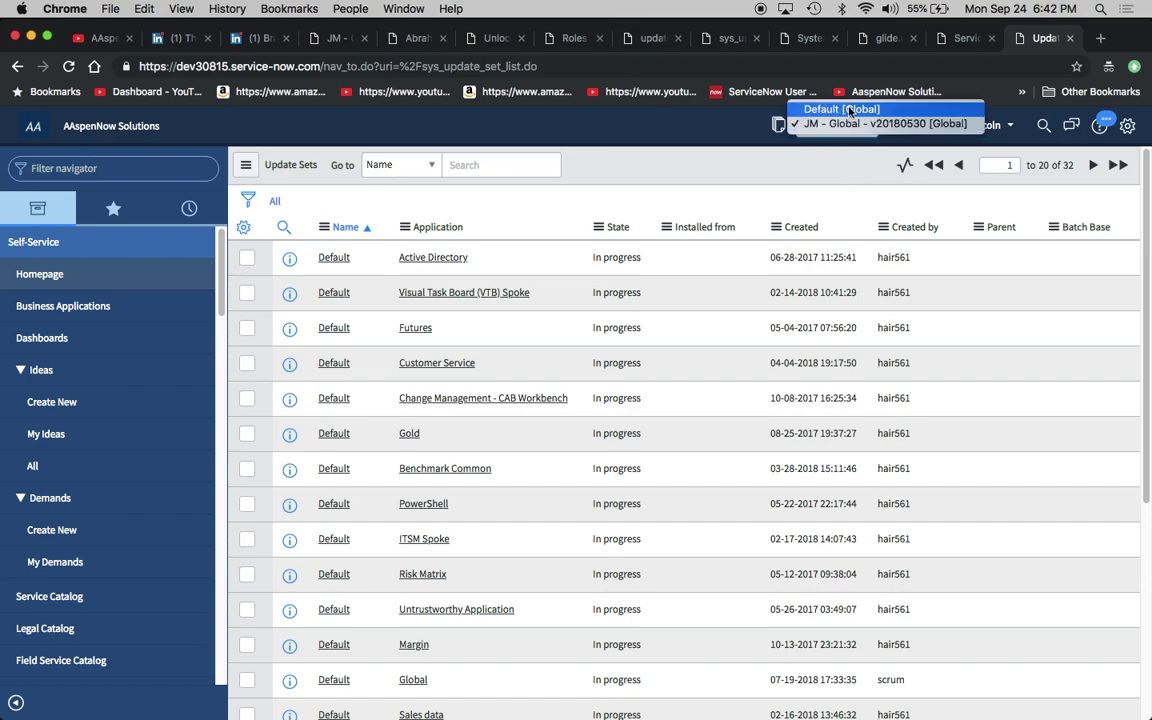
left_click(839, 170)
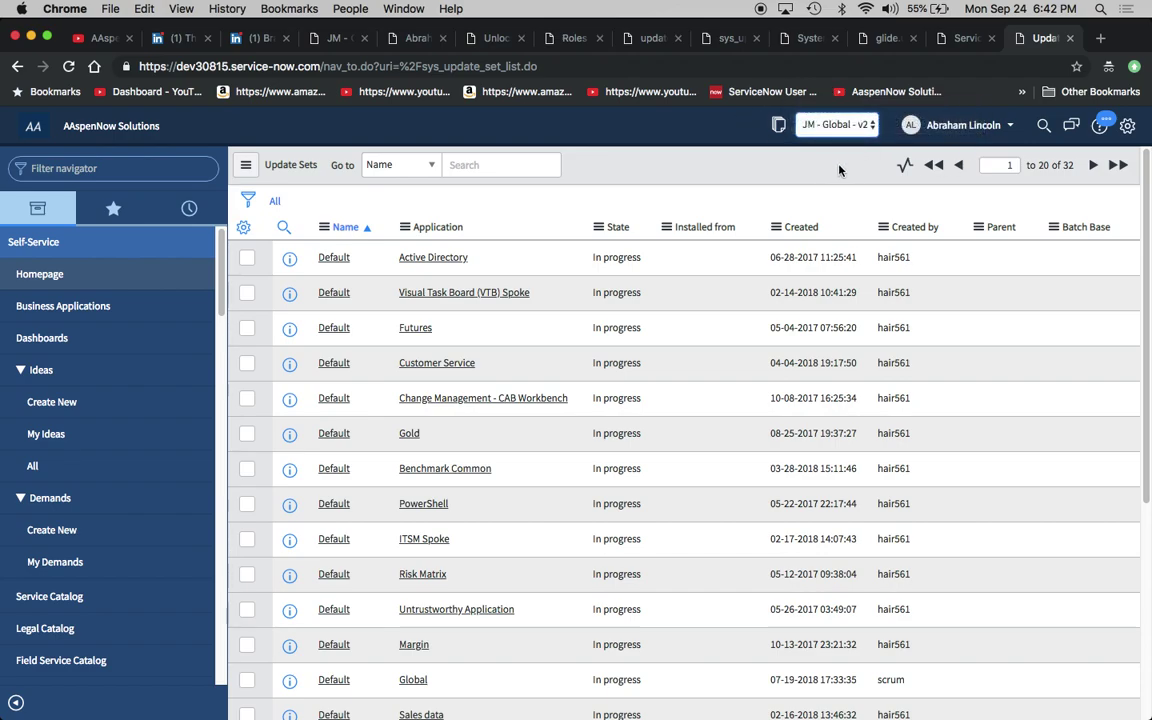
left_click(1128, 126)
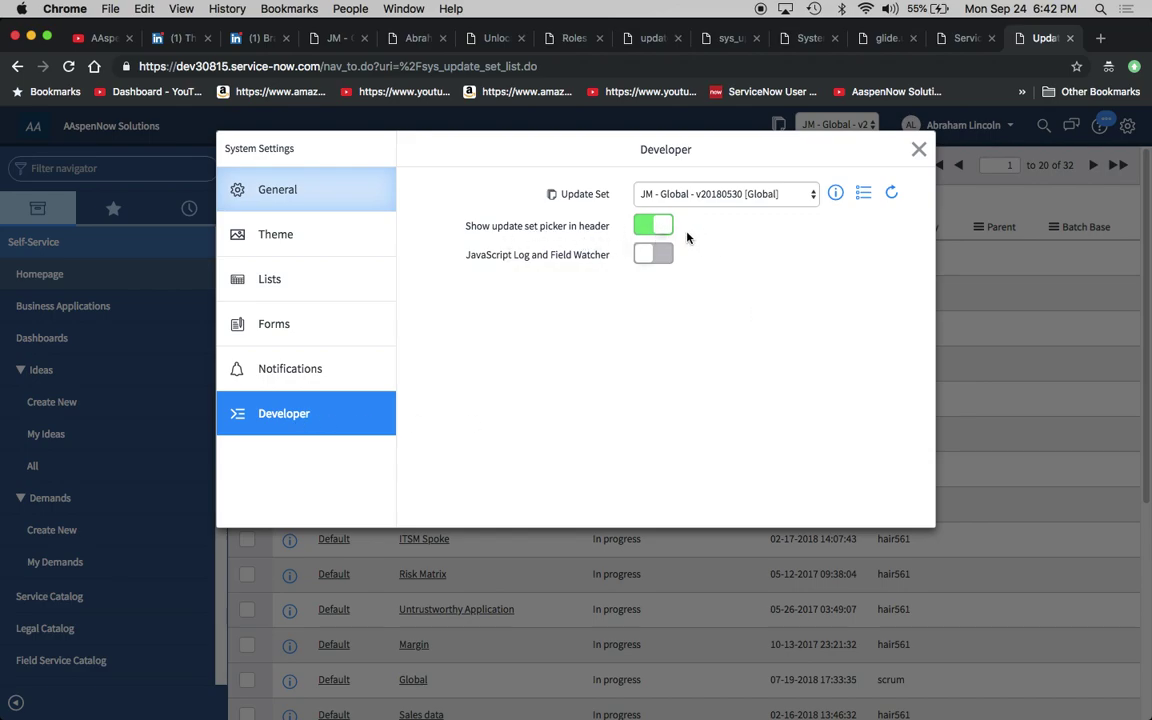
Confirm 'Show update set picker in header' is on and close the system settings.
left_click(850, 125)
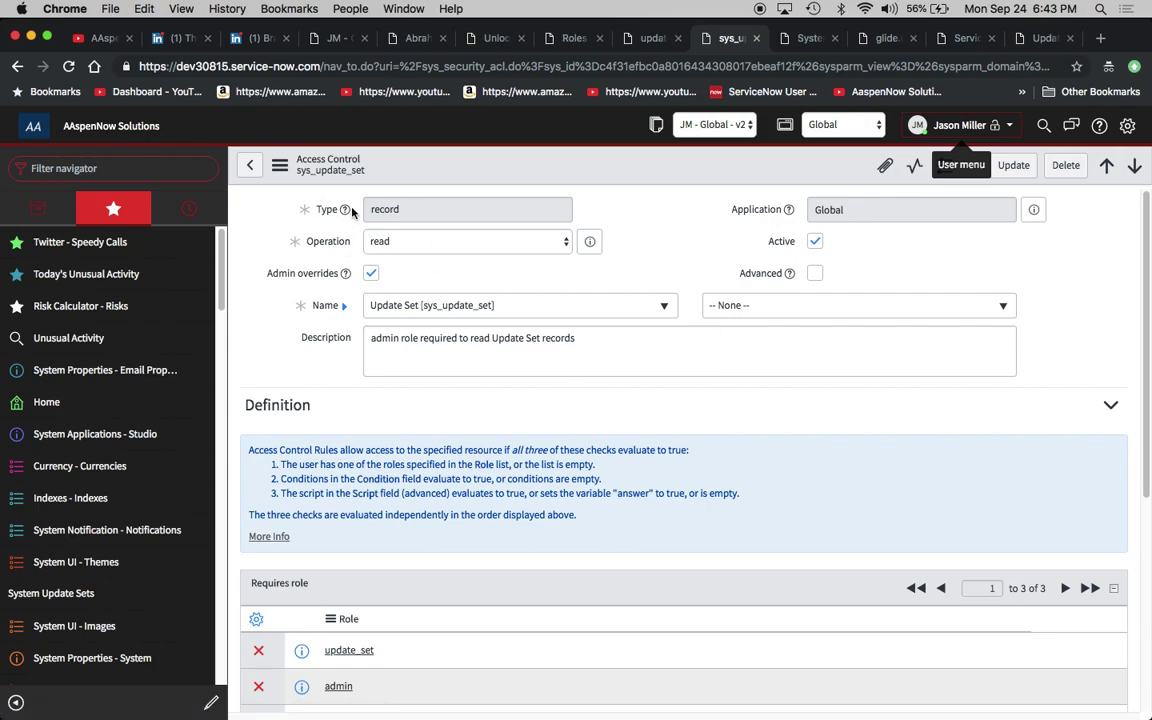
Revisit the impersonated user's Update Sets list, then return to the sys_update_set read rule.
left_click(1040, 40)
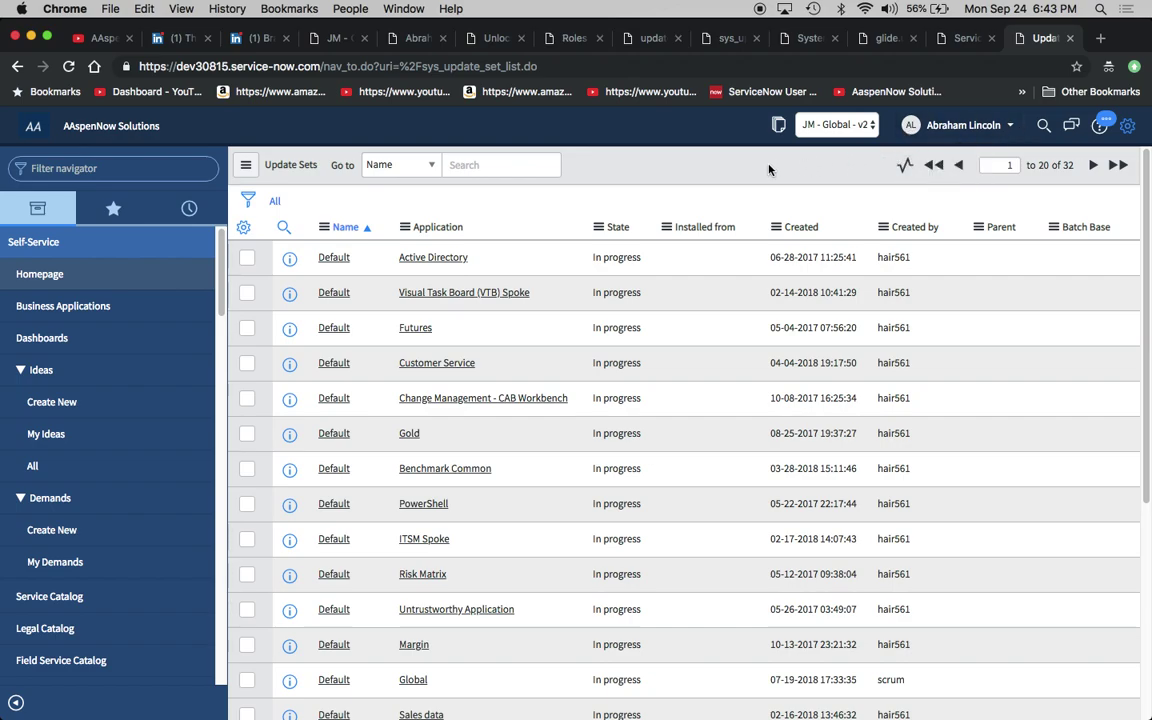
left_click(728, 38)
Blank out the update_set role value and try saving; dismiss the resulting empty role field error.
scroll(597, 269, "down", 5)
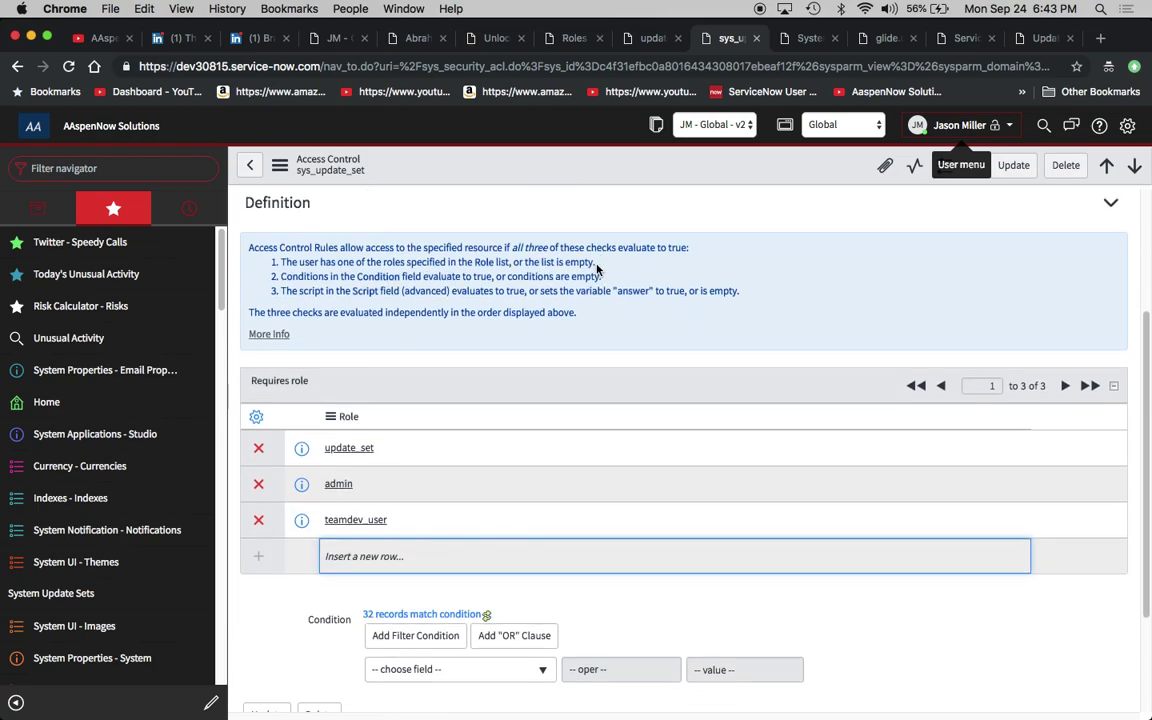
left_click(405, 433)
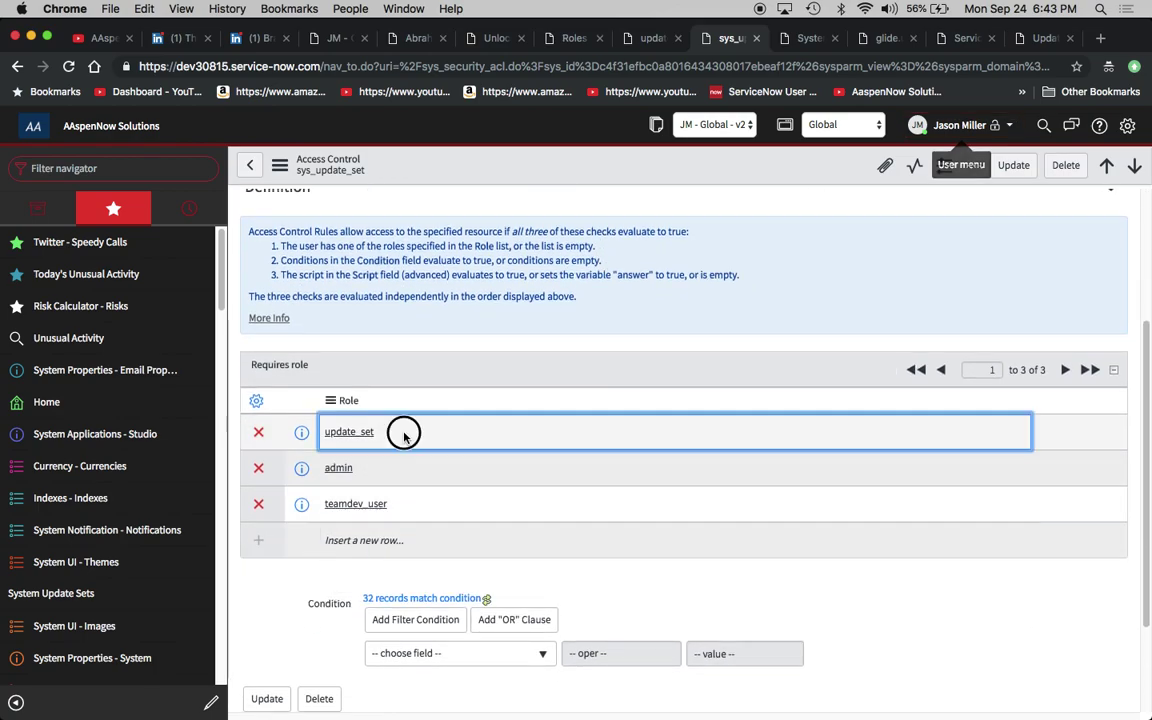
left_click(367, 443)
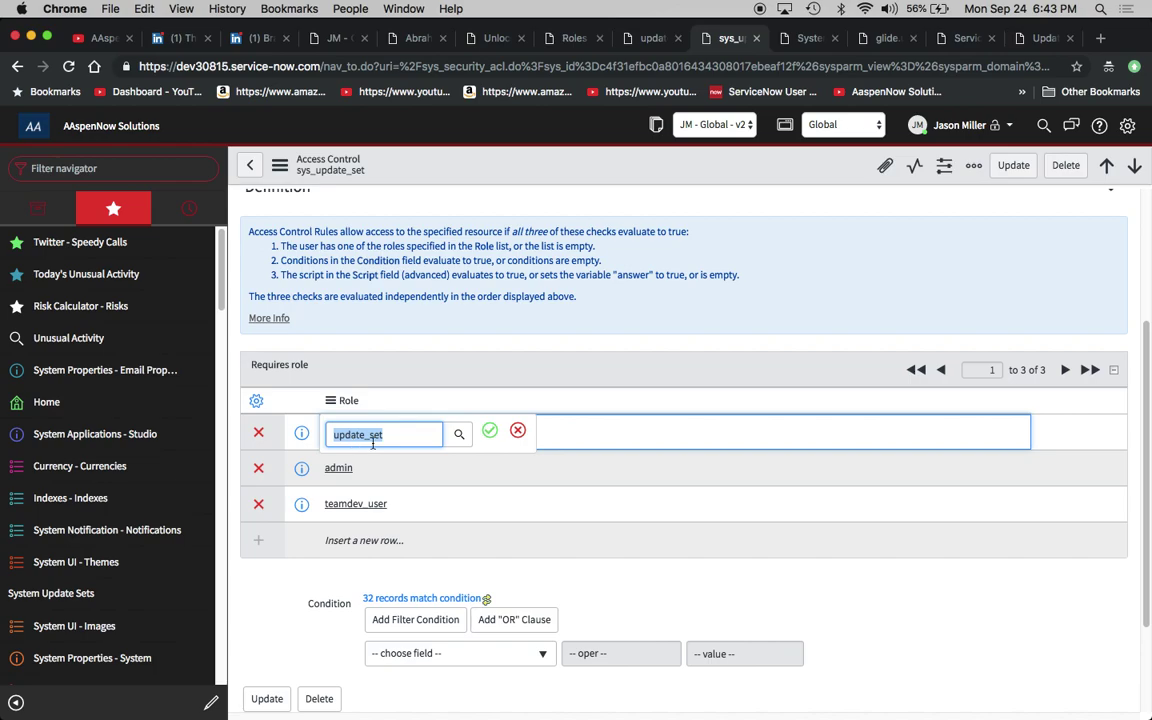
key("BackSpace")
left_click(489, 430)
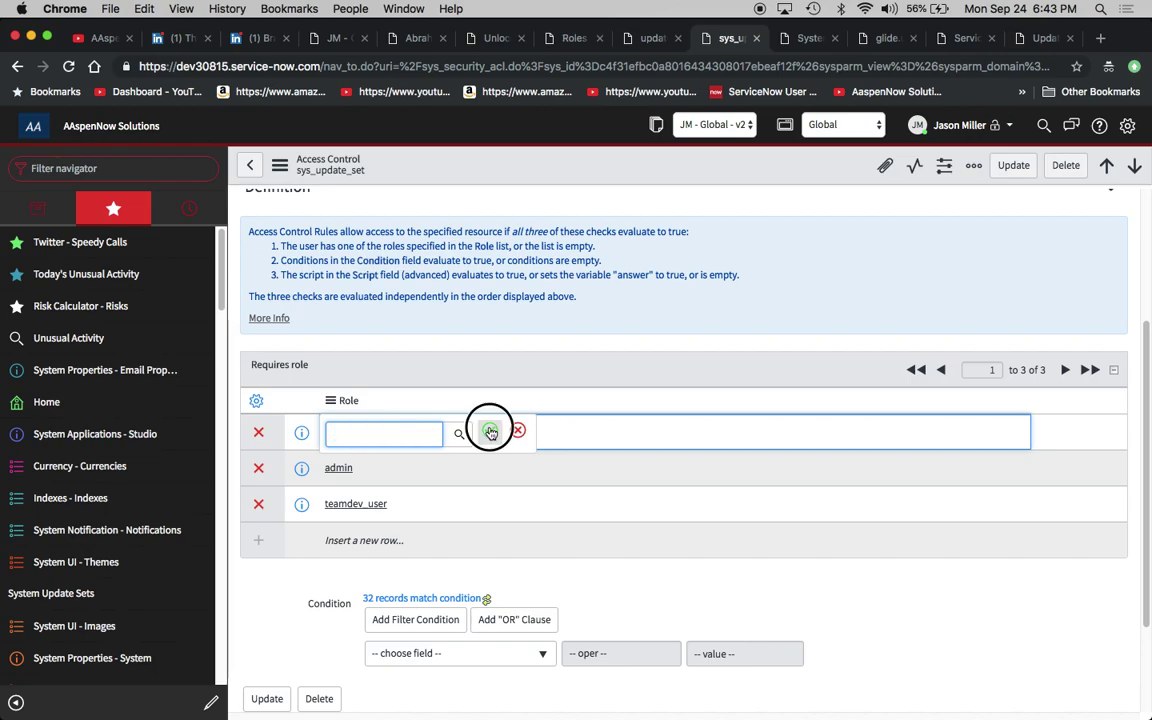
scroll(653, 311, "up", 3)
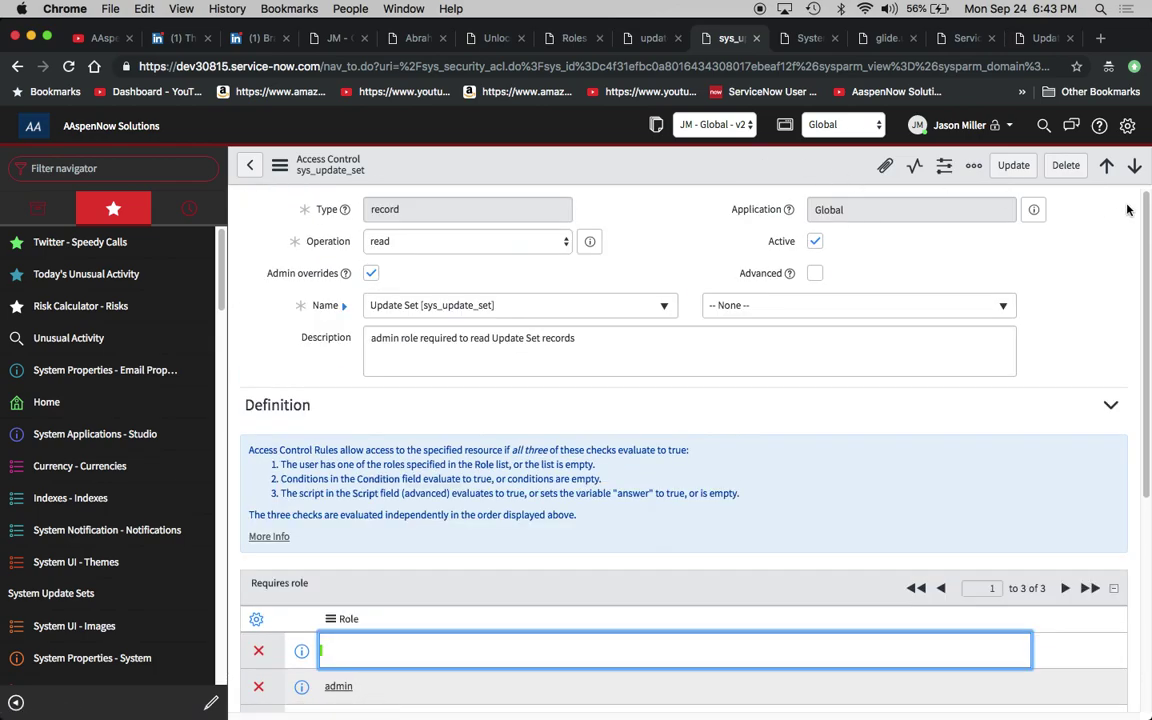
left_click(282, 168)
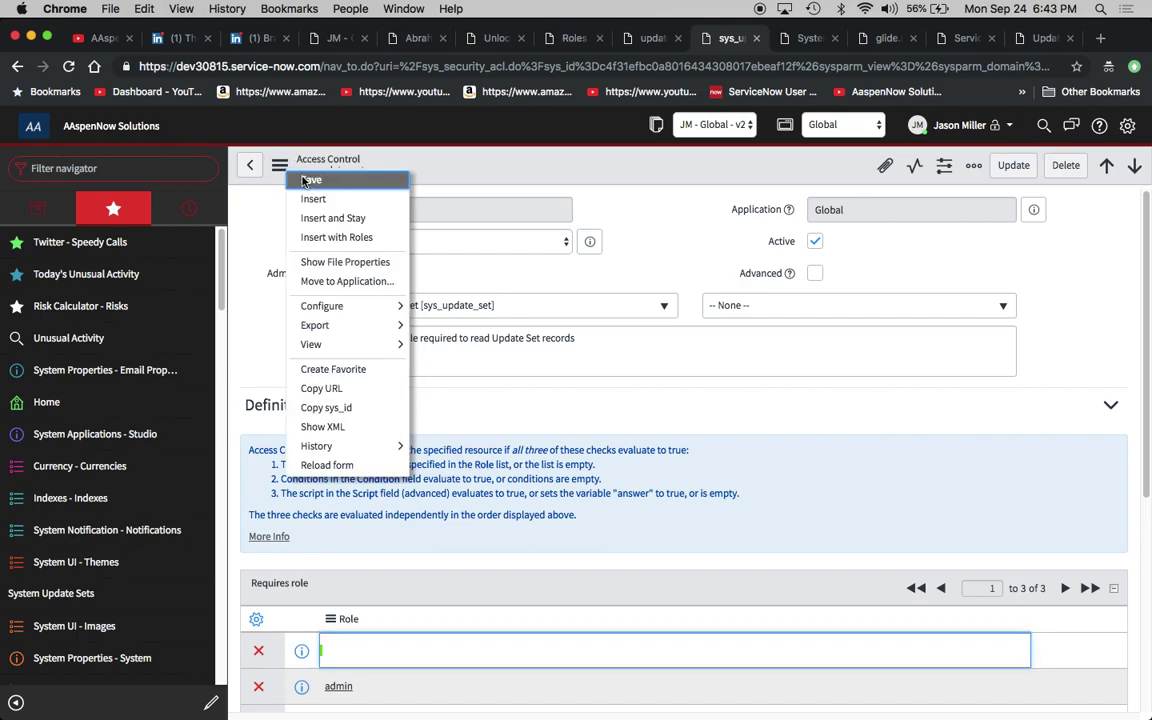
left_click(309, 180)
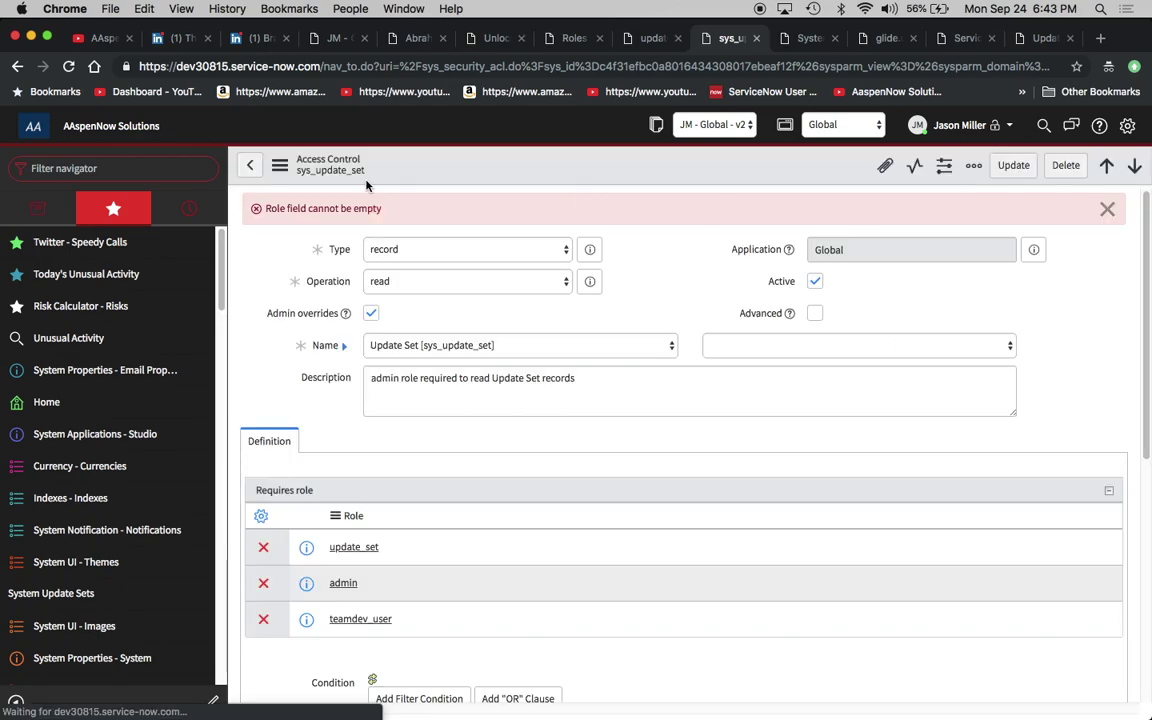
left_click(1108, 210)
Remove the update_set role from Requires role and save, leaving admin and teamdev_user.
scroll(302, 519, "down", 3)
left_click(258, 495)
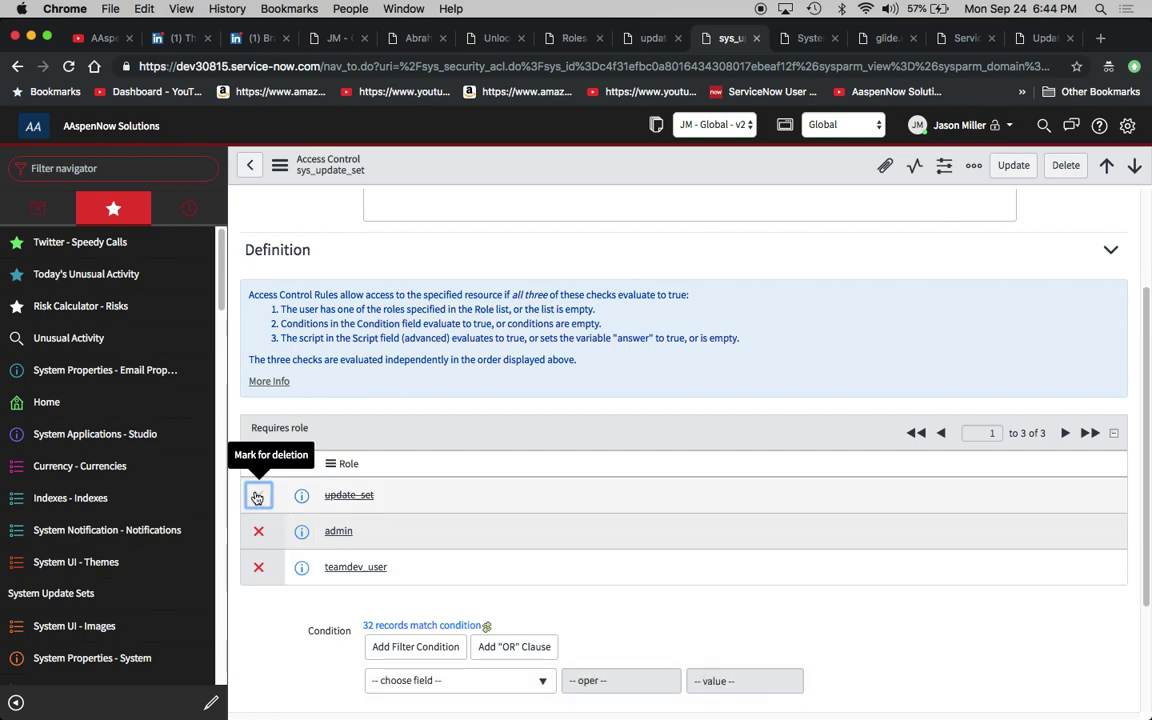
scroll(743, 517, "up", 3)
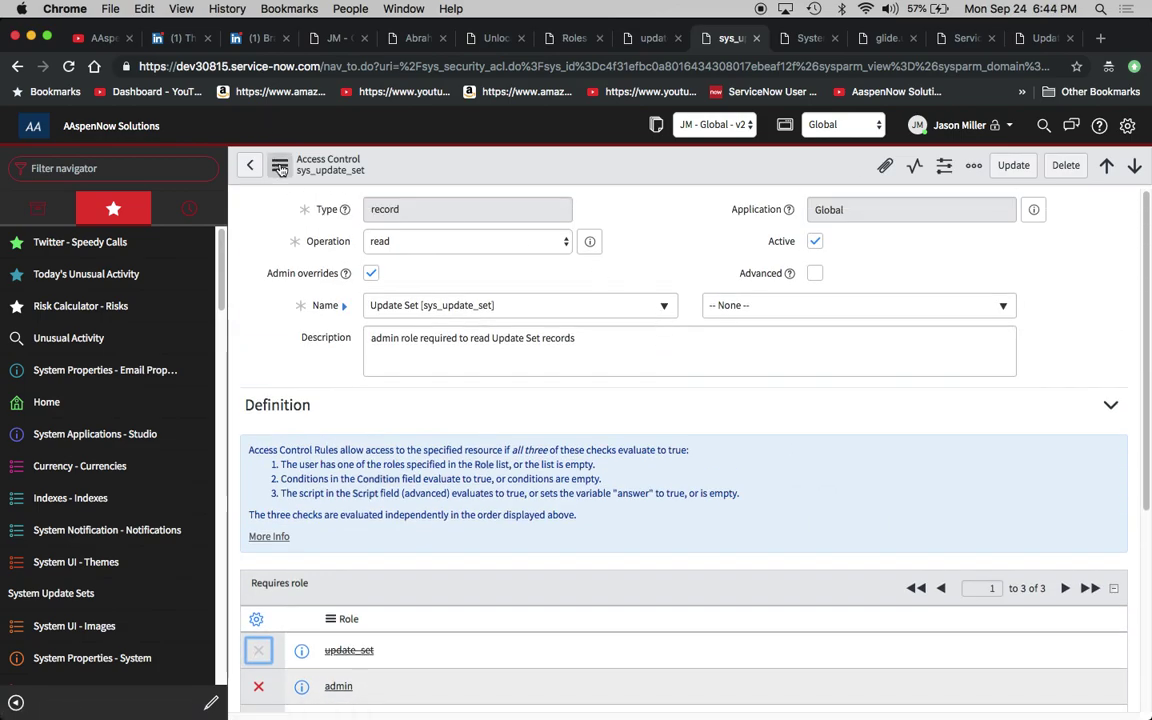
left_click(281, 170)
left_click(311, 181)
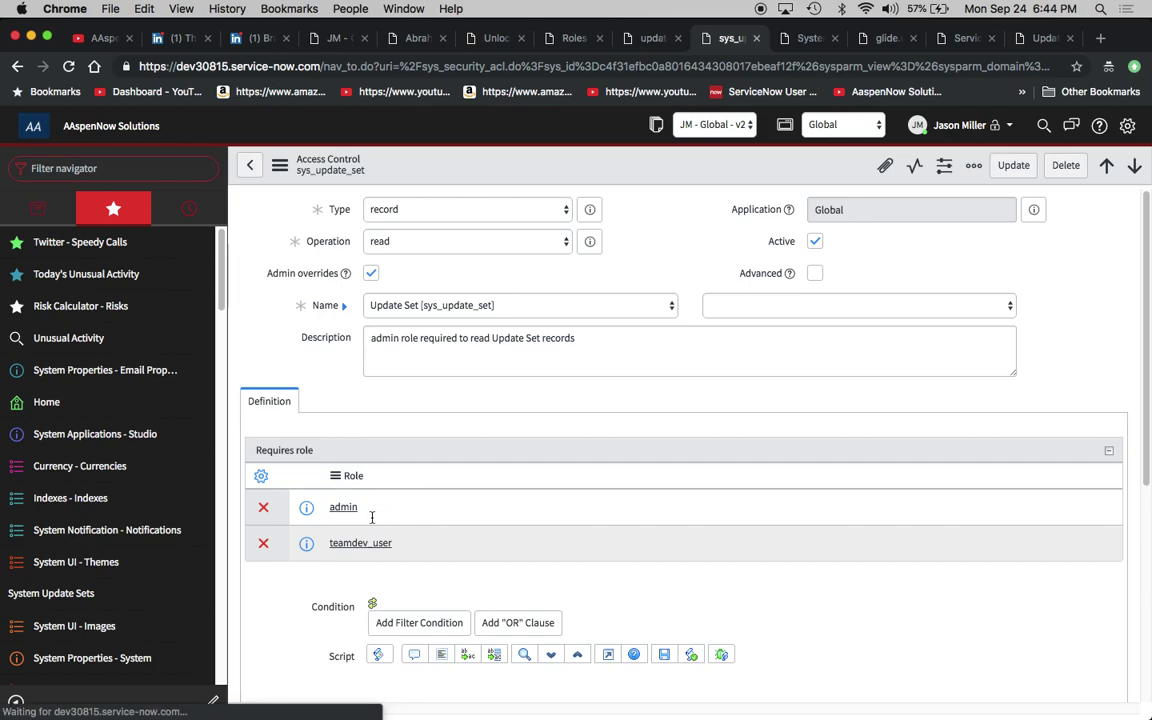
scroll(510, 590, "down", 3)
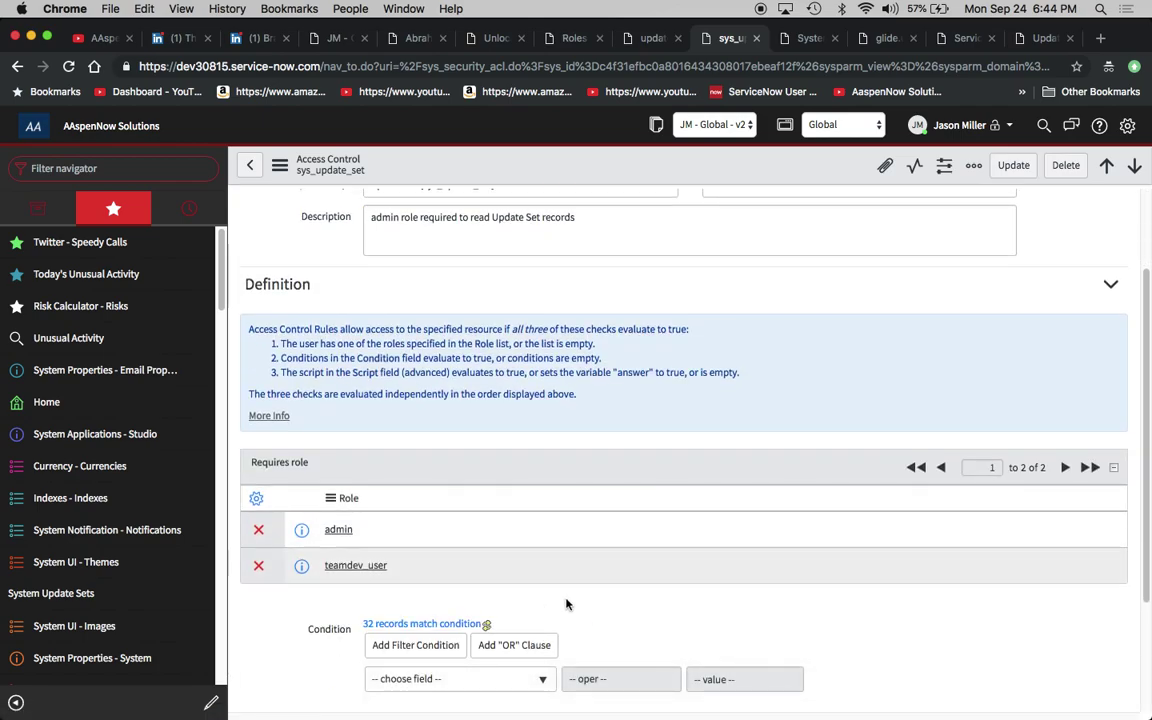
scroll(608, 606, "up", 3)
Impersonate the recent non-admin test user and check the header update set picker, now showing 'undefined'.
left_click(958, 125)
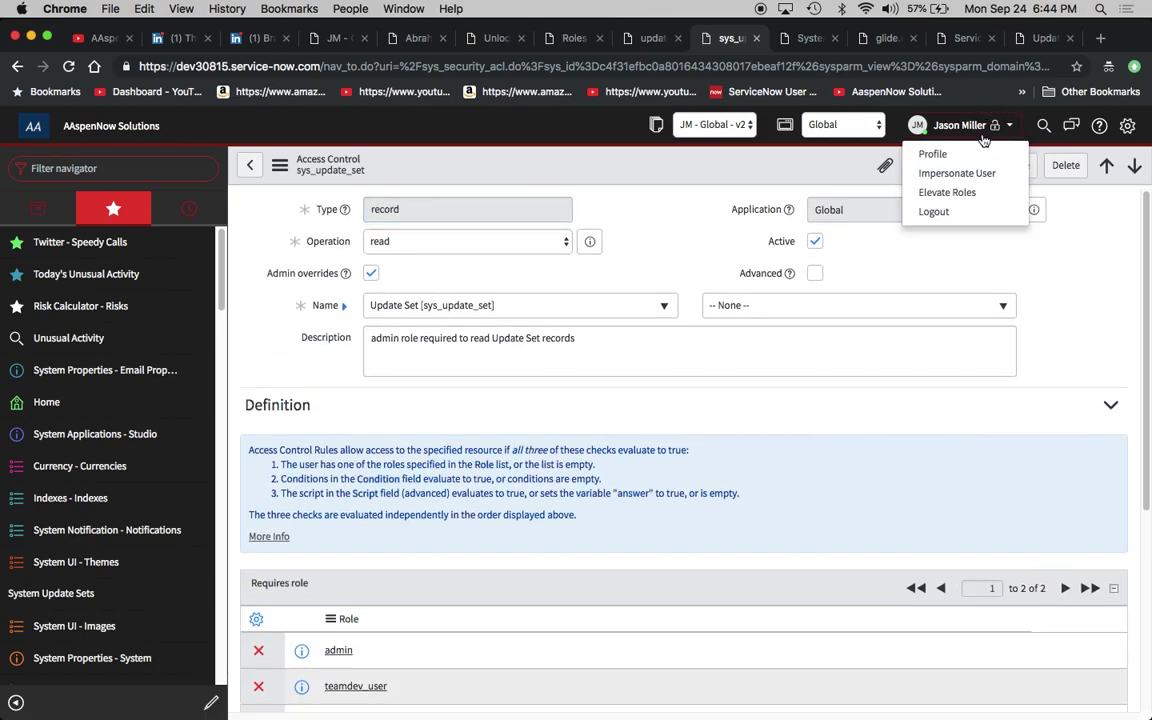
left_click(982, 176)
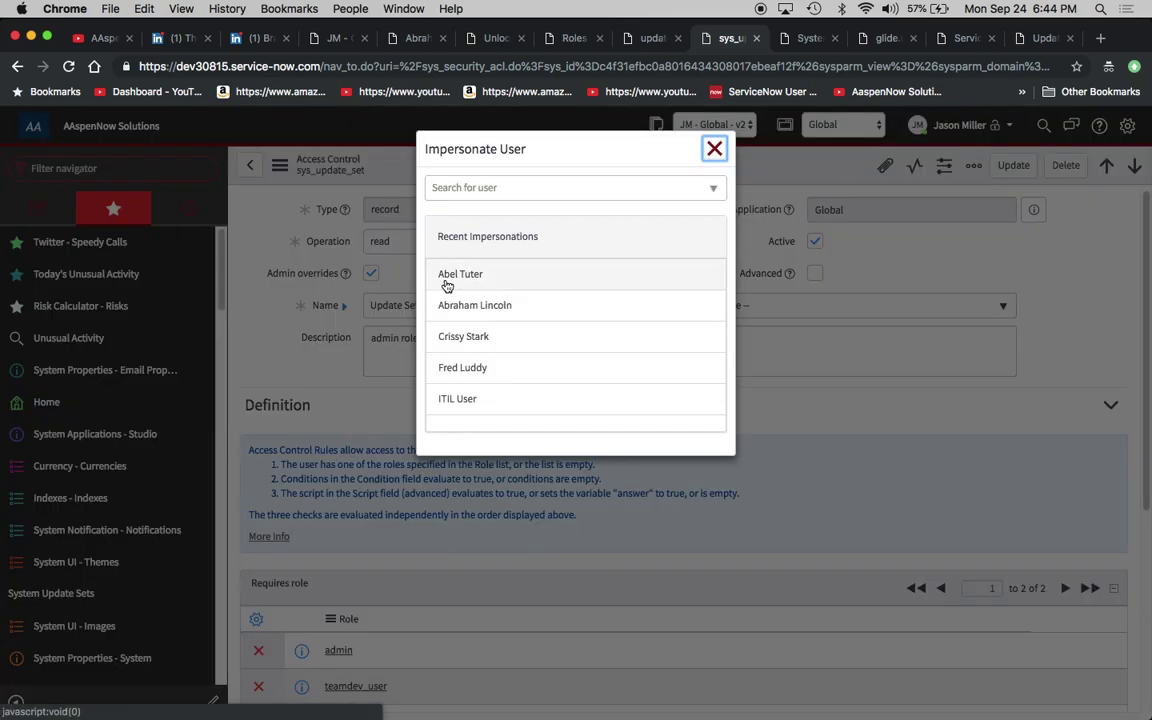
left_click(451, 310)
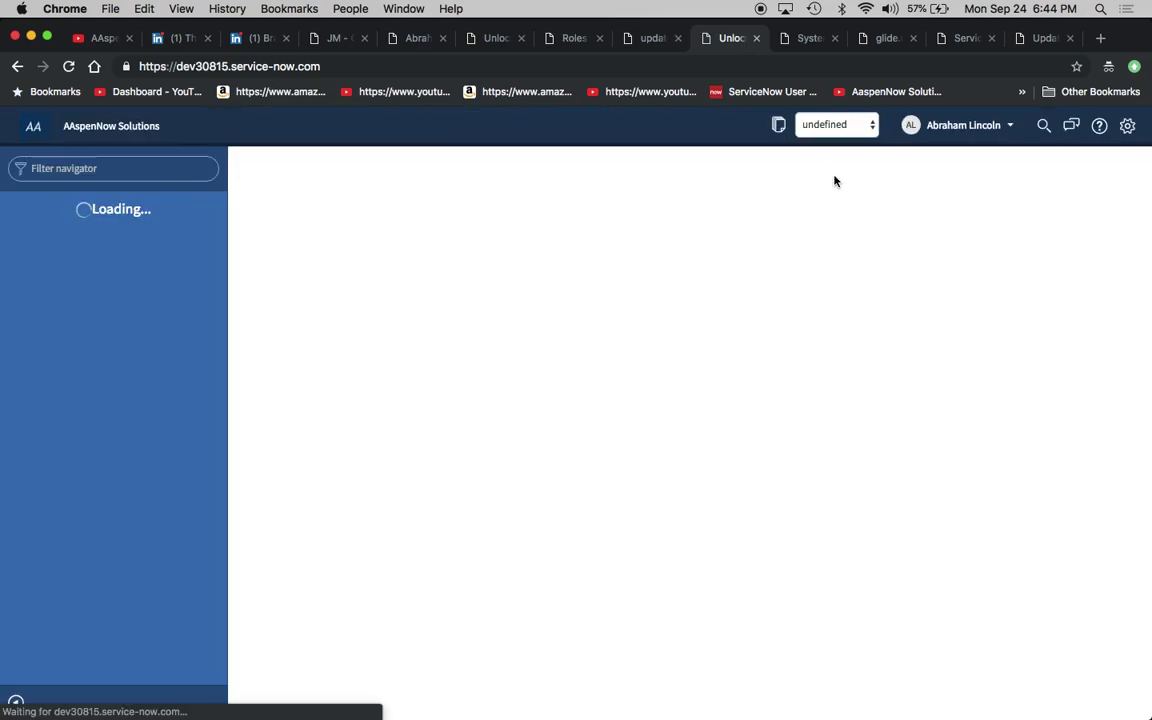
left_click(869, 129)
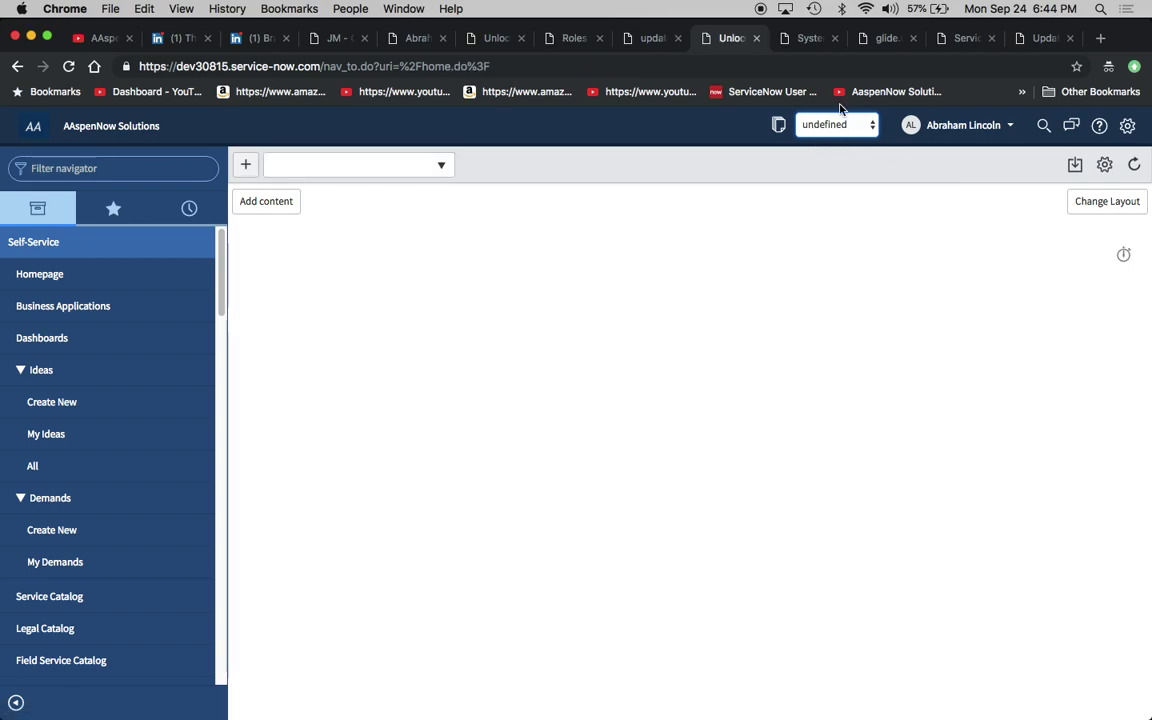
Switch to the browser tab showing the Update Sets list of 32 records.
left_click(1041, 38)
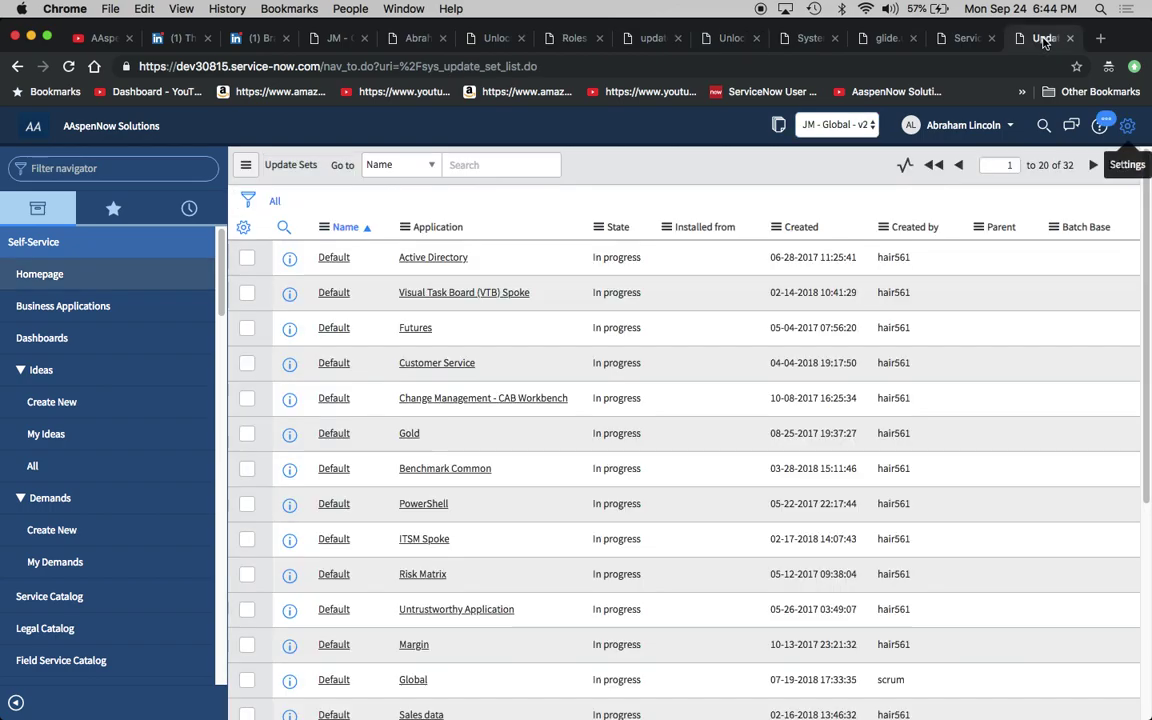